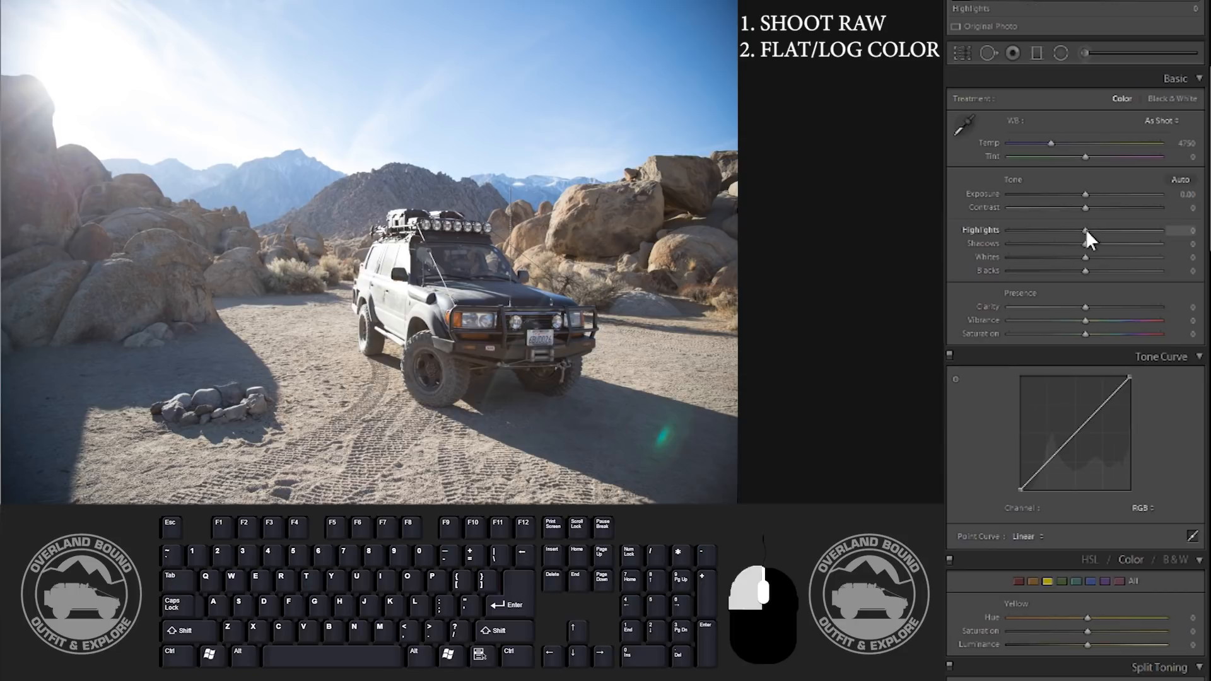
# - Set the photo's Highlights to -100 and Shadows to +100
pyautogui.moveTo(1085, 229); pyautogui.dragTo(950, 257)
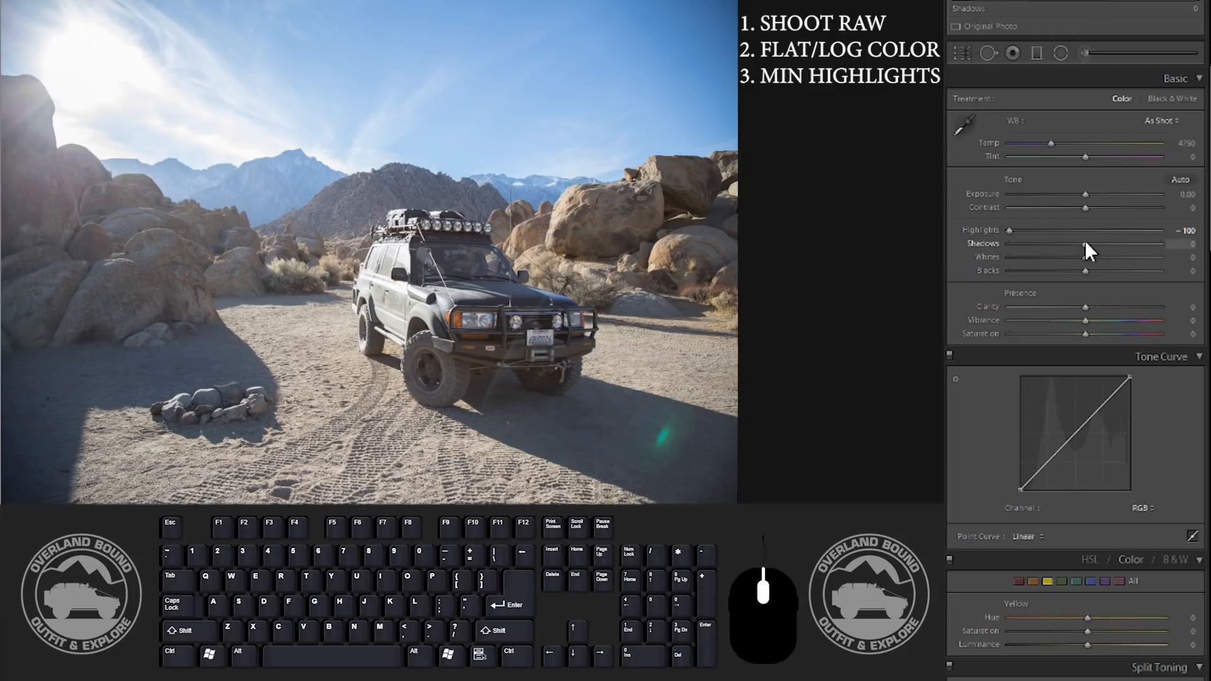
pyautogui.moveTo(1083, 240); pyautogui.dragTo(1161, 243)
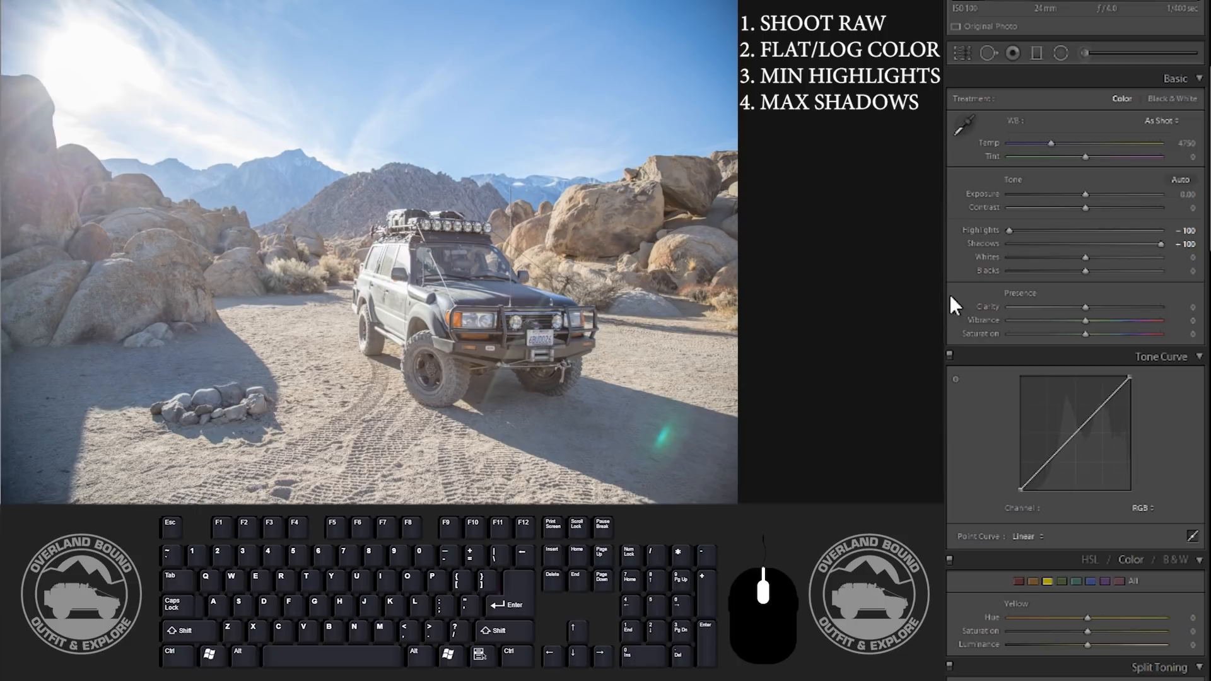
# - Raise the Whites to +18 while checking the highlight clipping preview
pyautogui.press('alt')
pyautogui.keyDown('alt'); pyautogui.click(1085, 257); pyautogui.keyUp('alt')
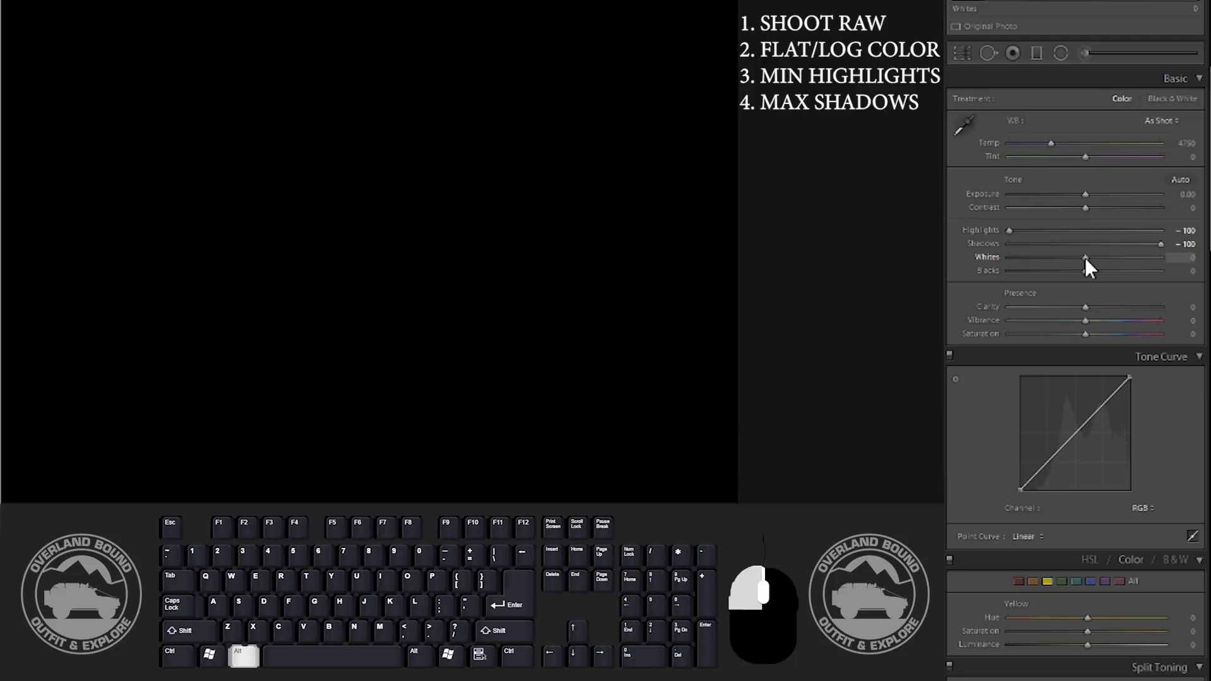
pyautogui.moveTo(1085, 257)
pyautogui.mouseDown()
pyautogui.moveTo(1128, 254)
pyautogui.moveTo(1091, 261)
pyautogui.mouseUp()
pyautogui.moveTo(1099, 262); pyautogui.dragTo(1099, 263)
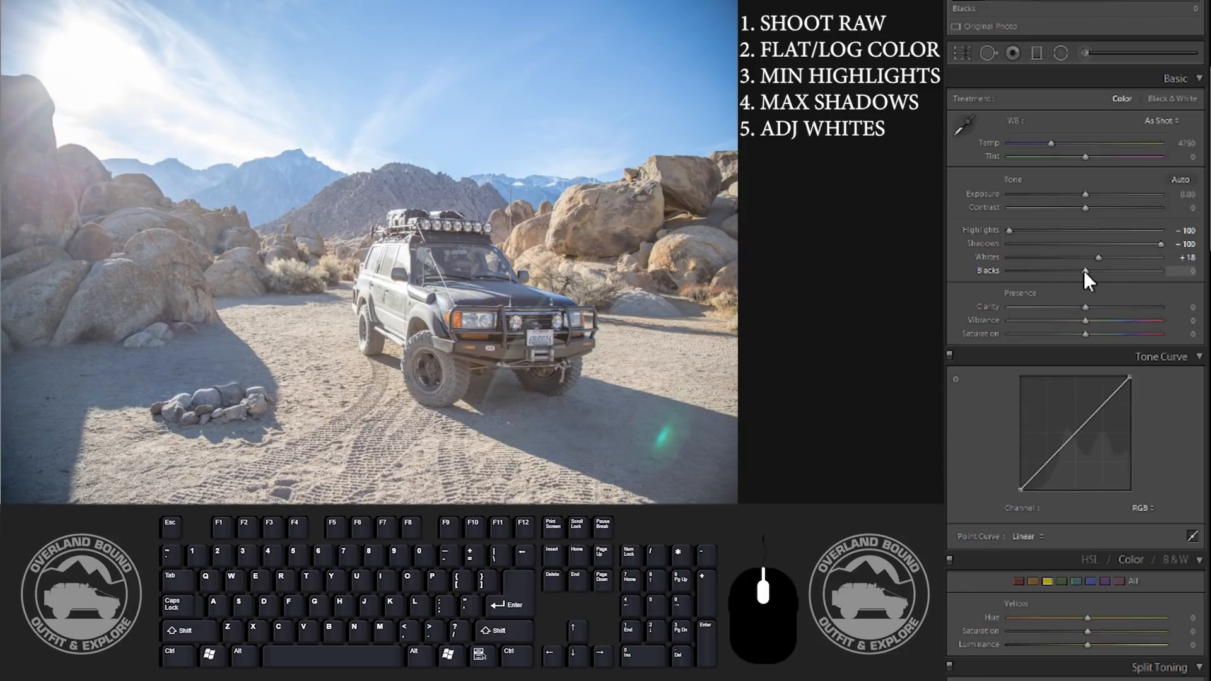
# - Lower the Blacks to -82 while checking the shadow clipping preview
pyautogui.moveTo(1084, 271); pyautogui.dragTo(1019, 310)
pyautogui.press('alt')
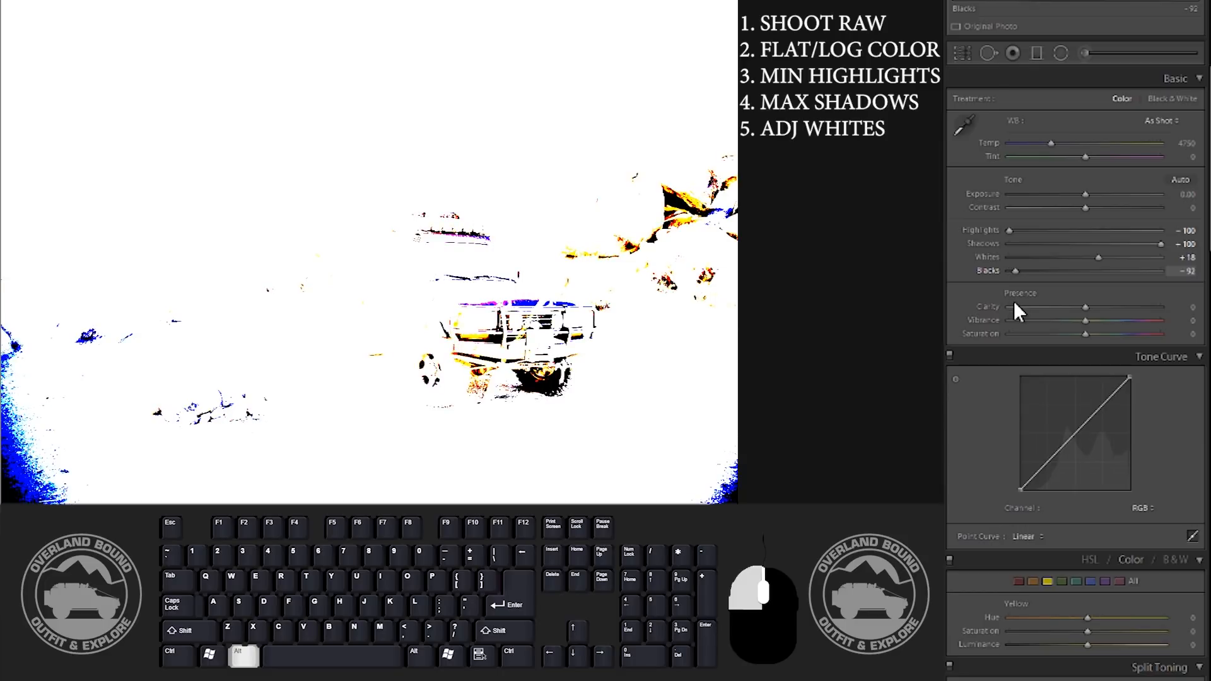
pyautogui.moveTo(1015, 303); pyautogui.dragTo(1020, 290)
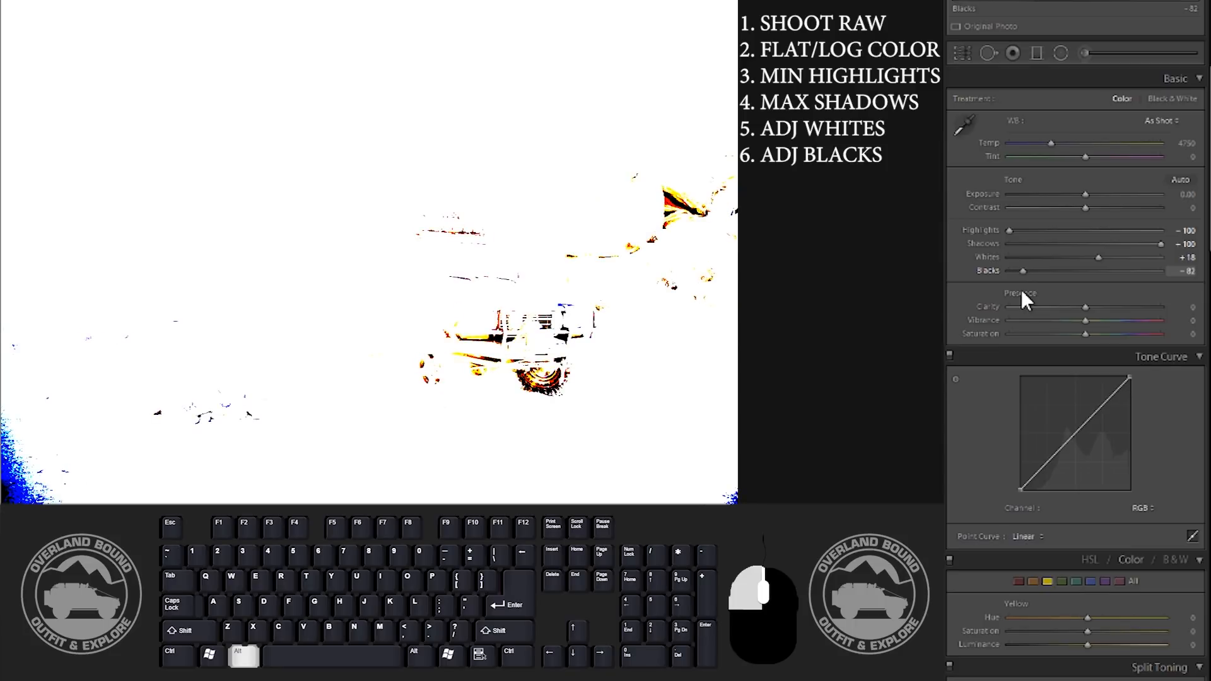
pyautogui.moveTo(1021, 289); pyautogui.dragTo(1021, 290)
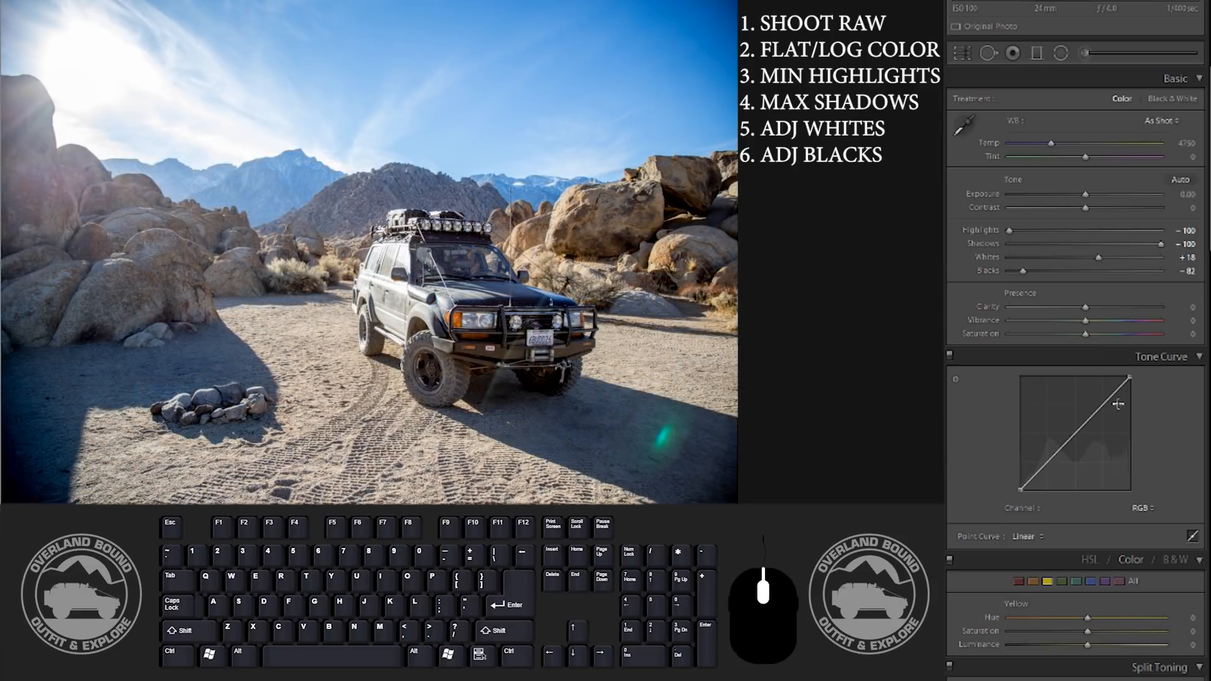
# - Shape the RGB tone curve into a gentle S, with a raised point in the highlights and a lowered point in the shadows
pyautogui.moveTo(1209, 217); pyautogui.dragTo(1209, 243)
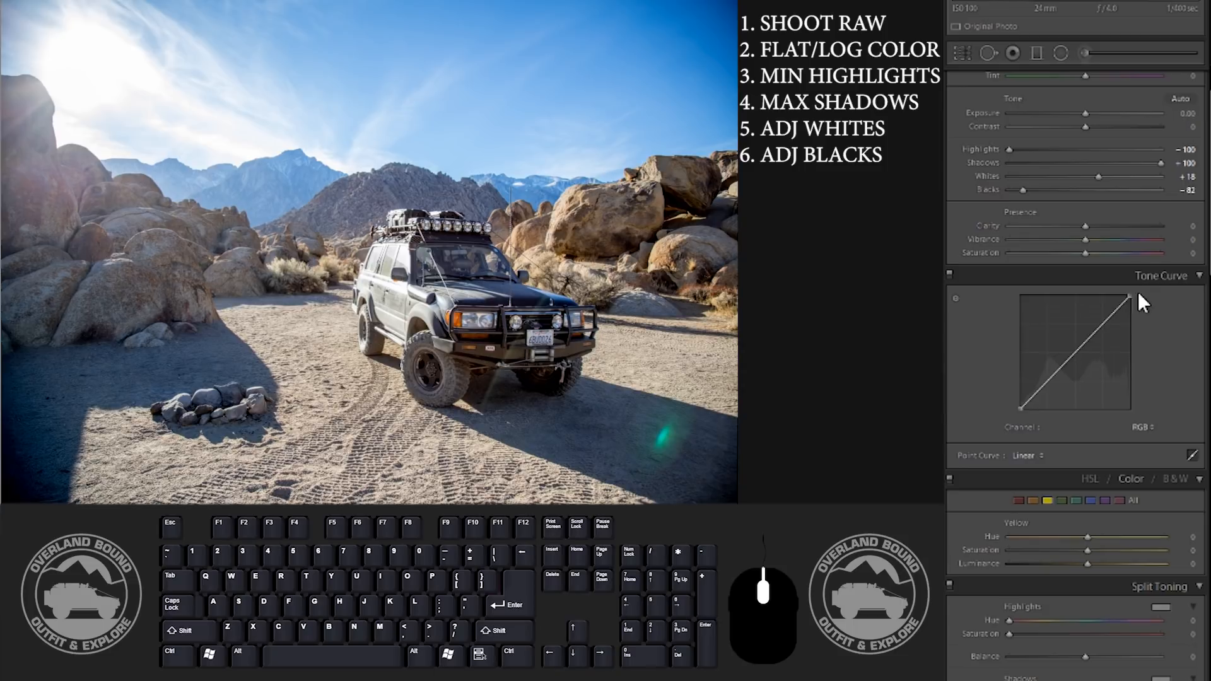
pyautogui.click(1101, 324)
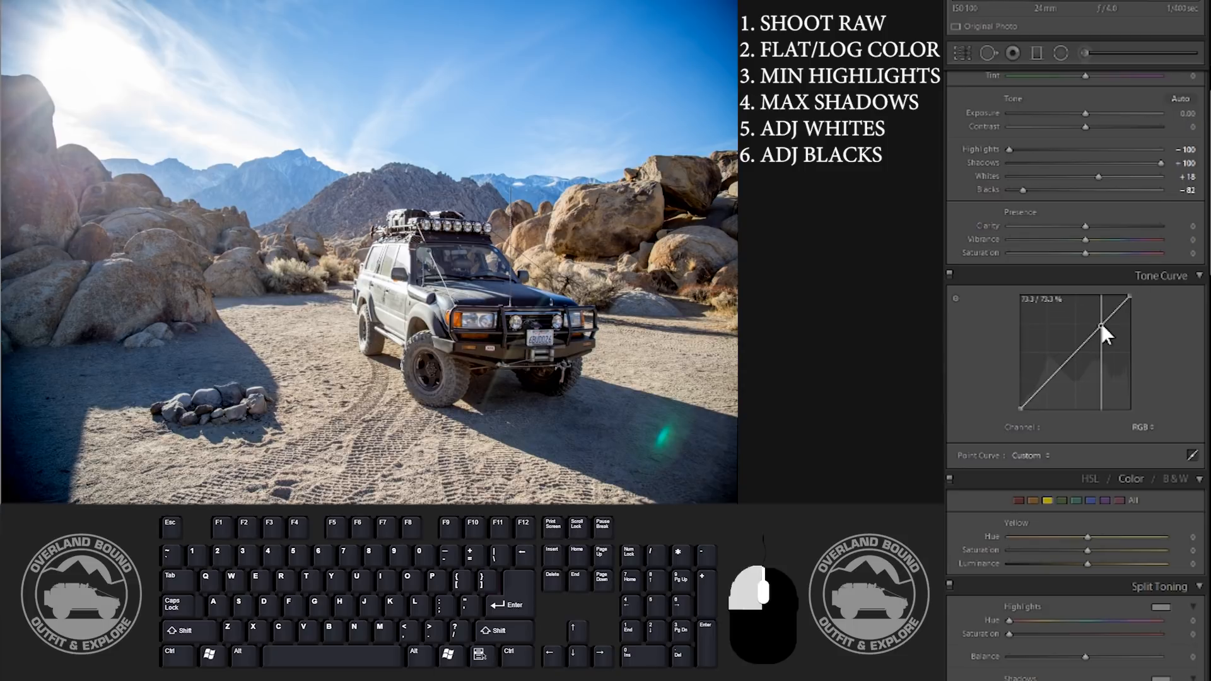
pyautogui.moveTo(1101, 325); pyautogui.dragTo(1101, 319)
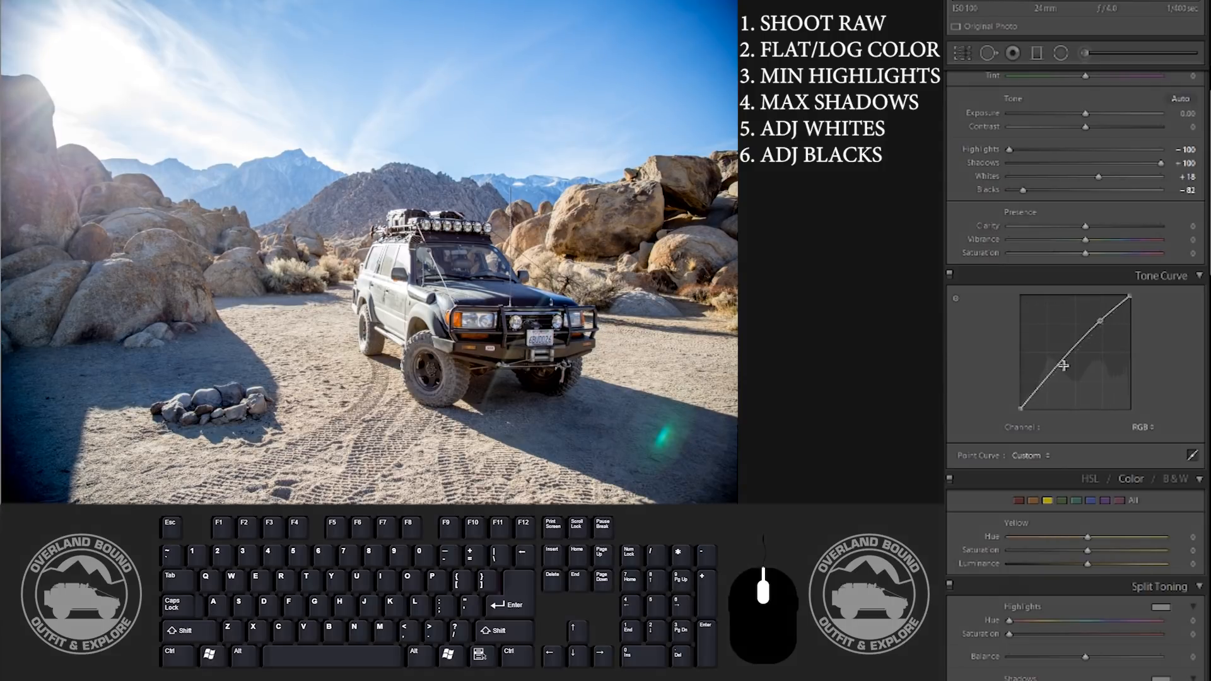
pyautogui.moveTo(1050, 379); pyautogui.dragTo(1049, 384)
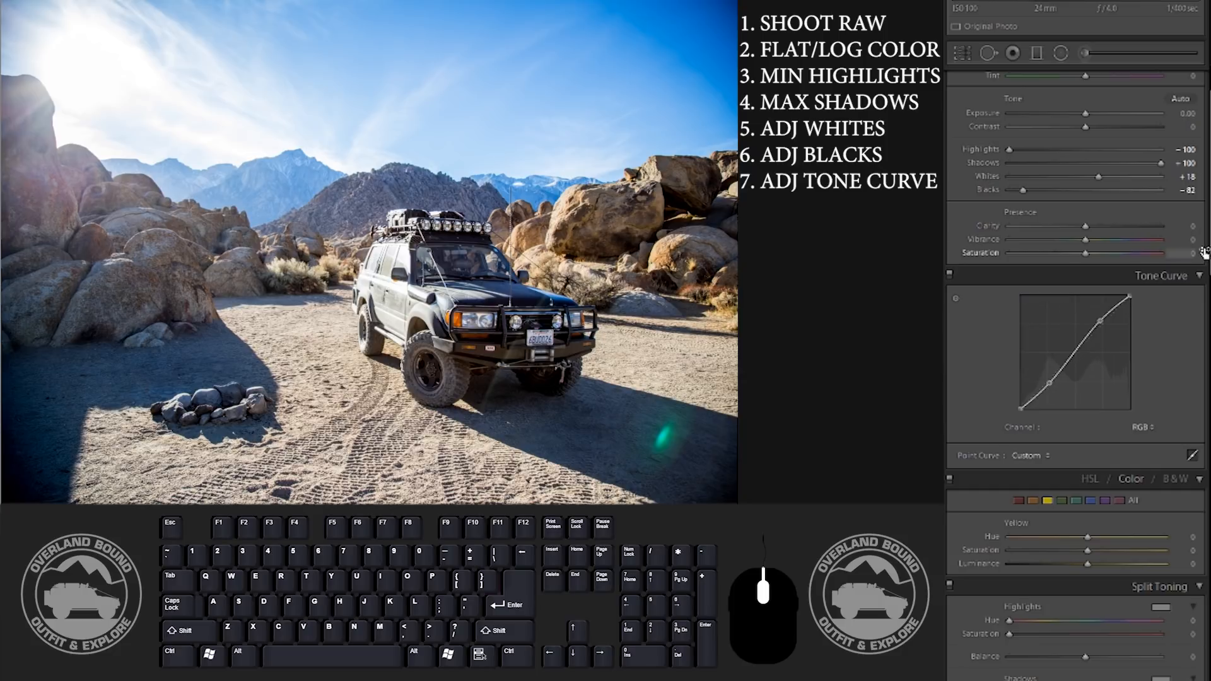
# - Reduce the Shadows adjustment to +86
pyautogui.moveTo(1209, 252); pyautogui.dragTo(1142, 244)
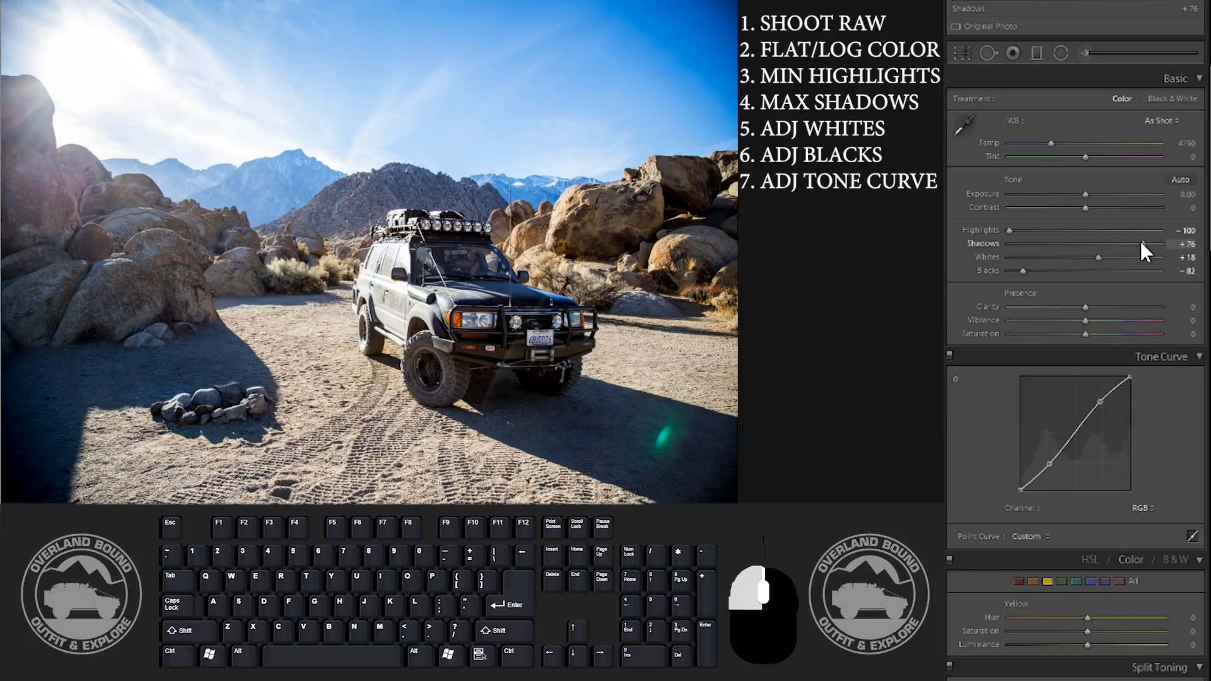
pyautogui.moveTo(1142, 243); pyautogui.dragTo(1209, 407)
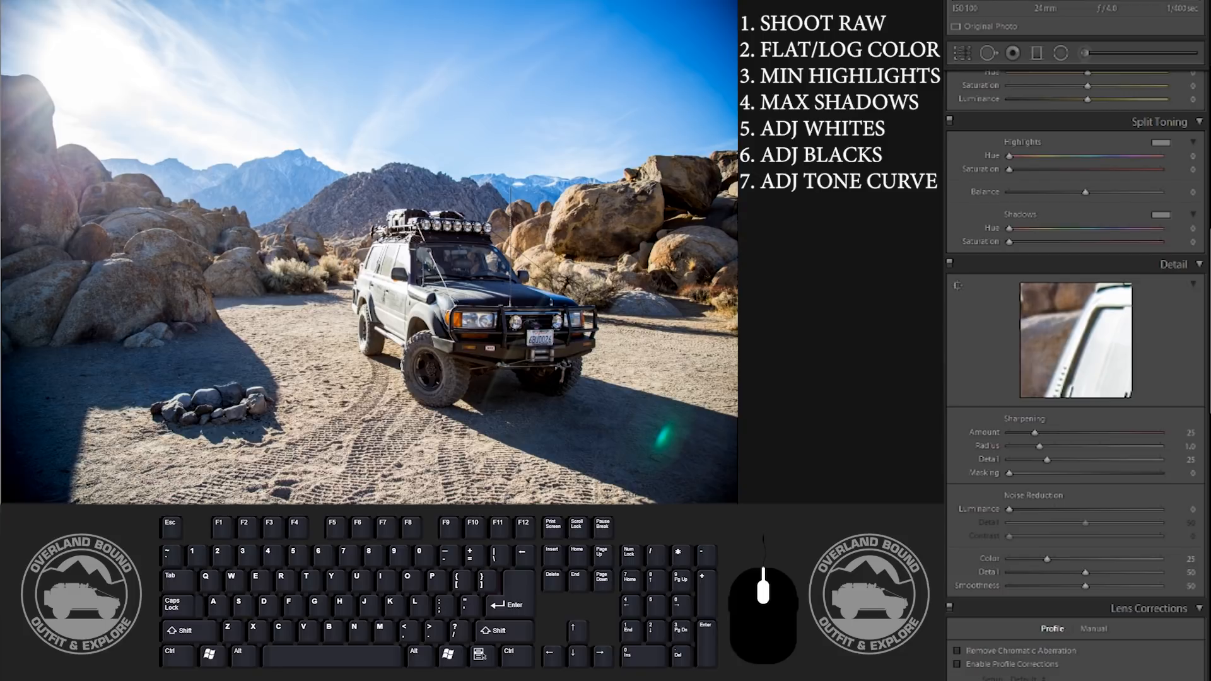
# - Split-tone the photo with orange highlights at hue 20, saturation 13, and teal shadows at hue 181, saturation 9
pyautogui.click(1163, 143)
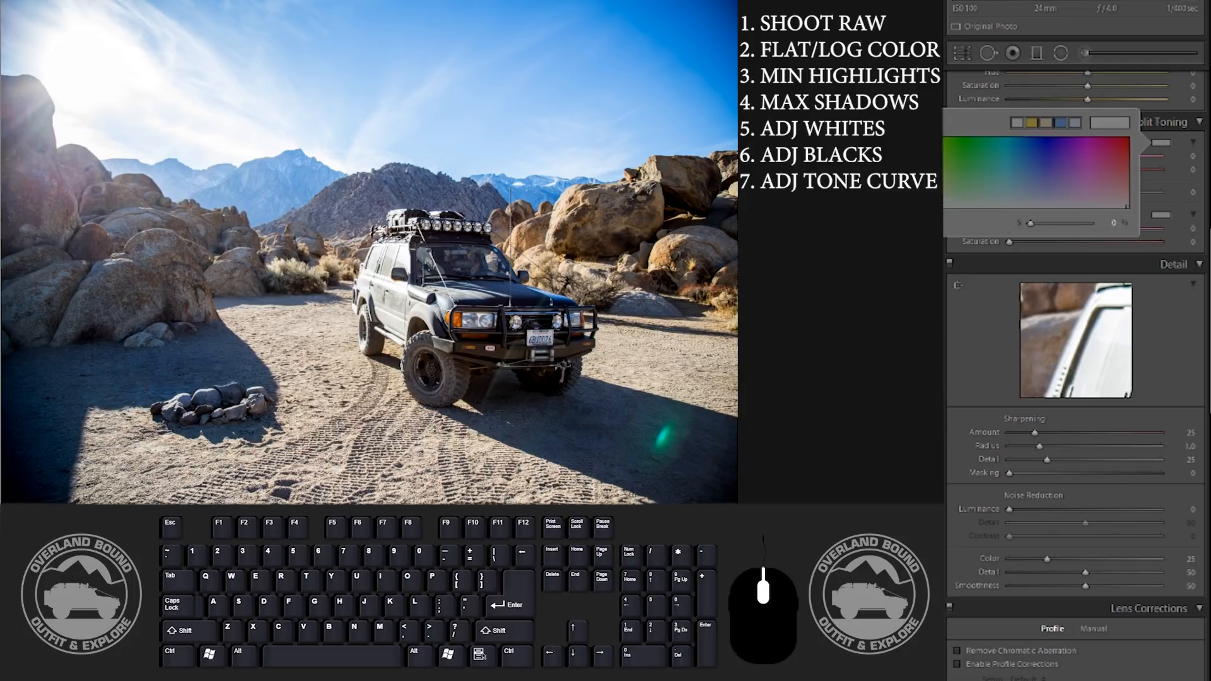
pyautogui.moveTo(899, 207)
pyautogui.mouseDown()
pyautogui.moveTo(899, 138)
pyautogui.moveTo(897, 196)
pyautogui.mouseUp()
pyautogui.click(1162, 215)
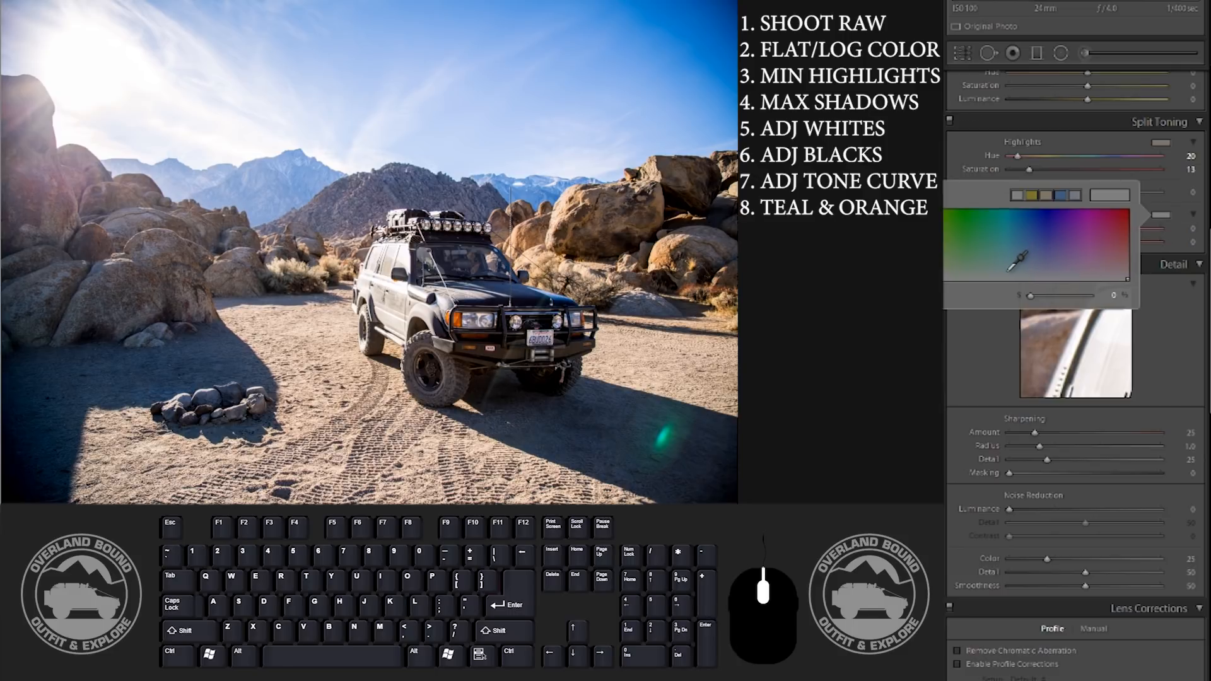
pyautogui.moveTo(1009, 273); pyautogui.dragTo(1006, 275)
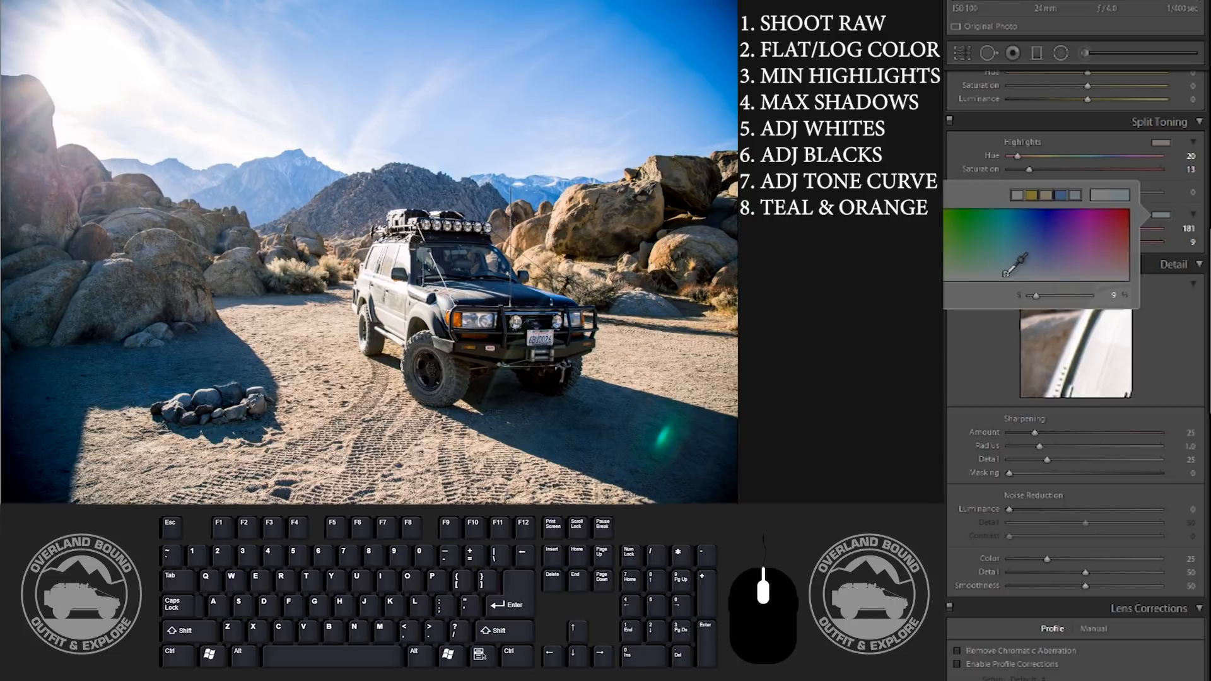
pyautogui.click(940, 126)
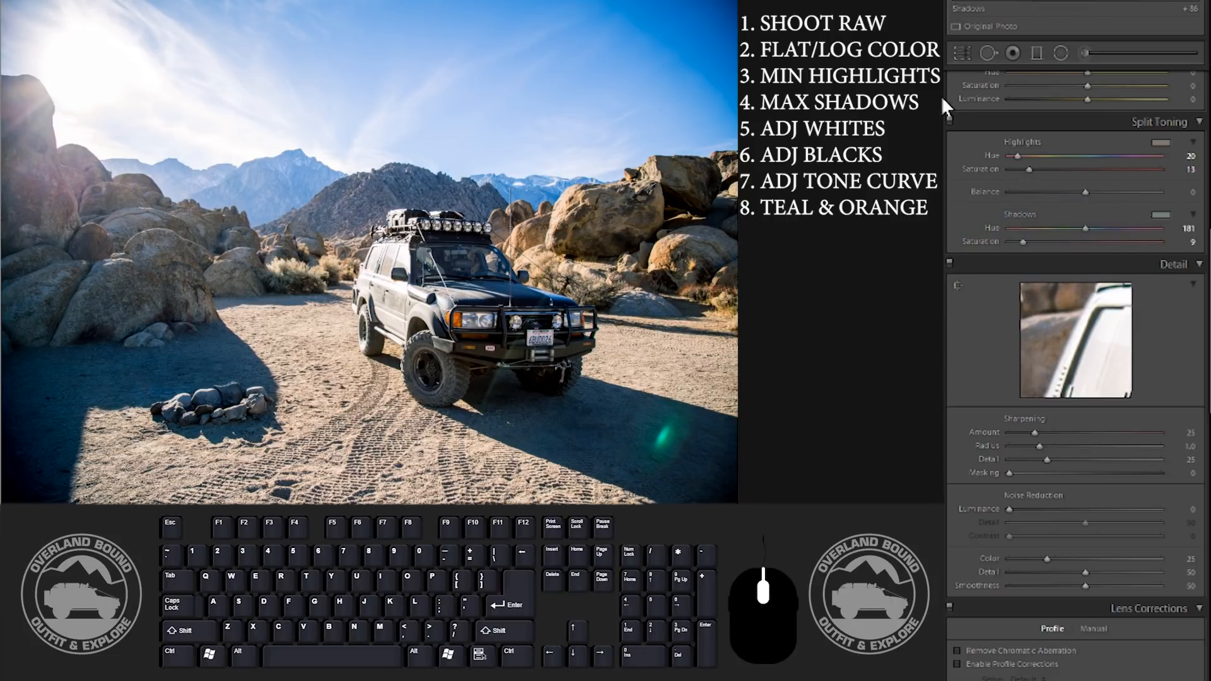
# - Crop the photo slightly tighter on all sides and reposition the frame to compose the vehicle by the rule of thirds
pyautogui.click(962, 53)
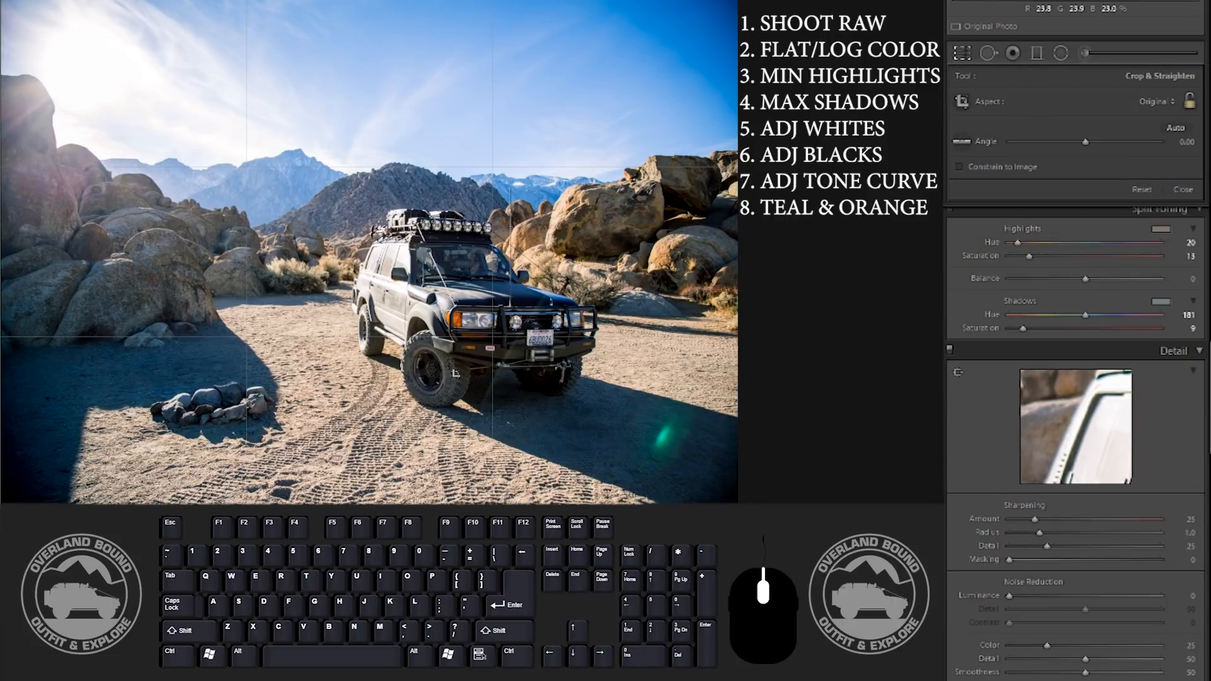
pyautogui.moveTo(2, 2)
pyautogui.mouseDown()
pyautogui.moveTo(39, 39)
pyautogui.moveTo(15, 7)
pyautogui.mouseUp()
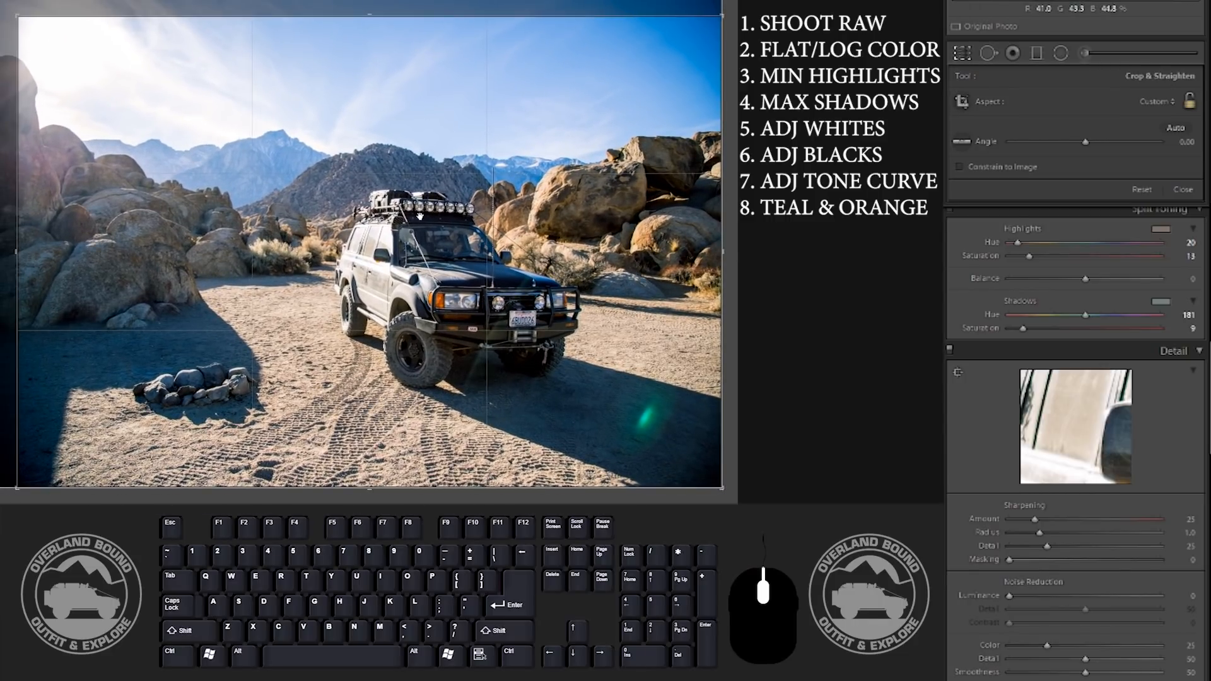
pyautogui.moveTo(727, 479); pyautogui.dragTo(712, 479)
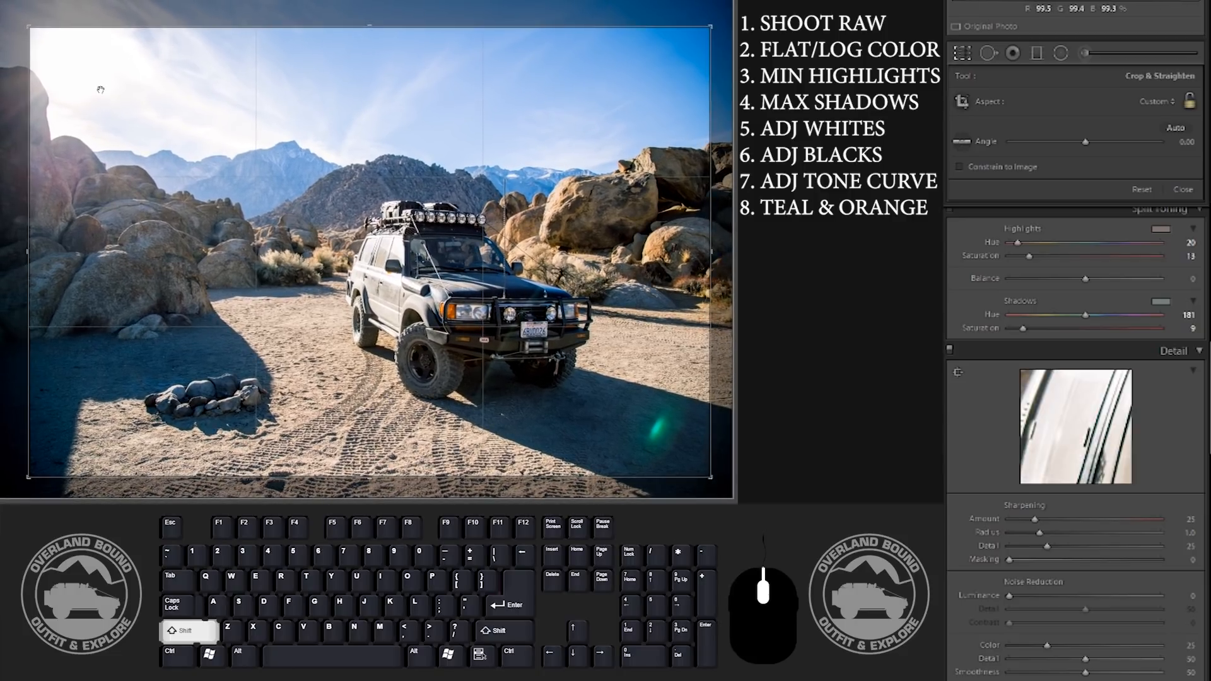
pyautogui.moveTo(83, 57); pyautogui.dragTo(91, 79)
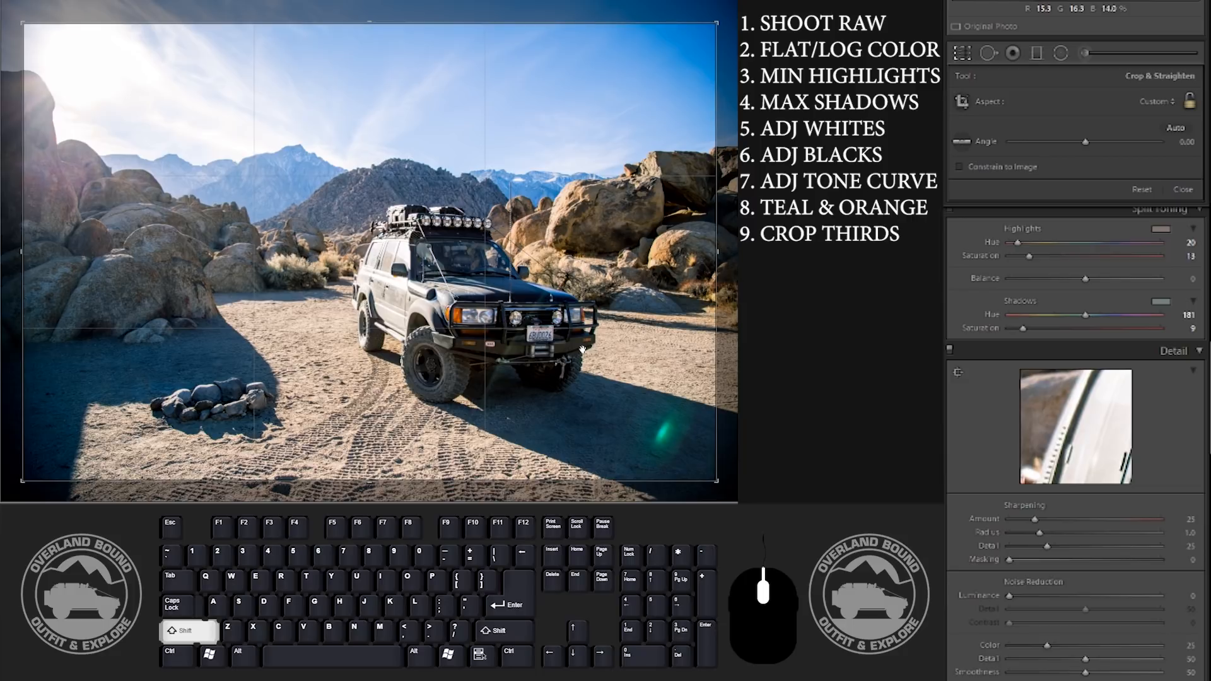
pyautogui.press('Return')
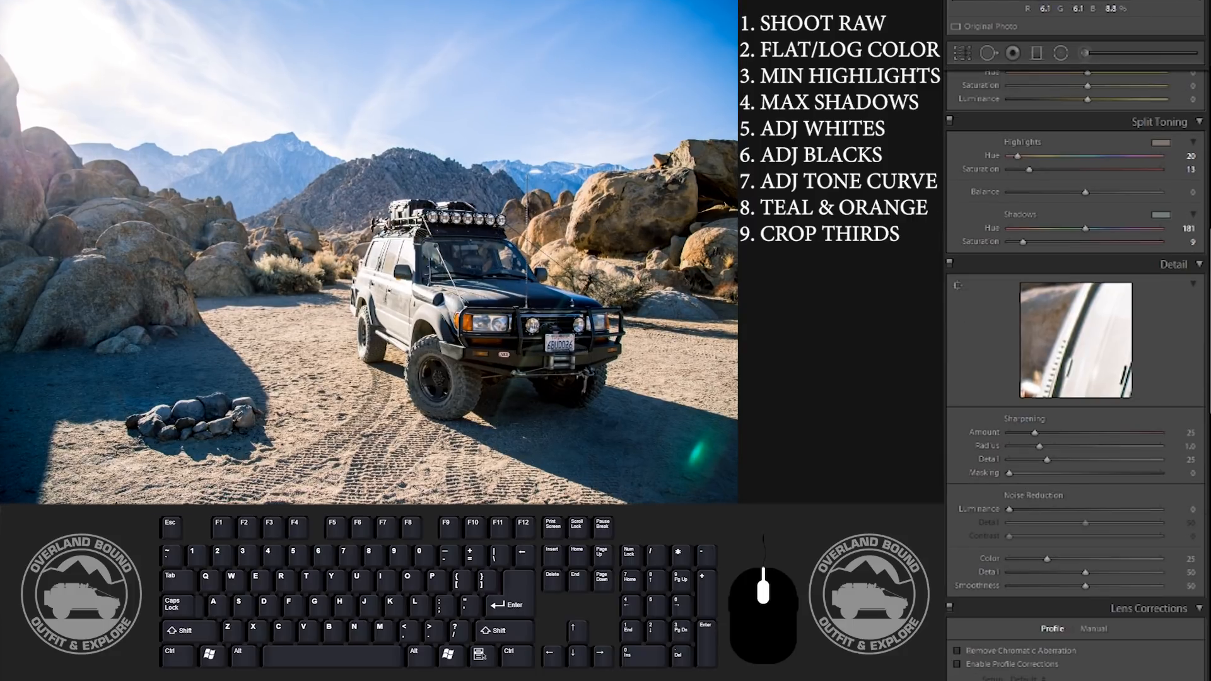
# - Add a dark post-crop vignette with an amount of -23
pyautogui.moveTo(1206, 310); pyautogui.dragTo(1205, 530)
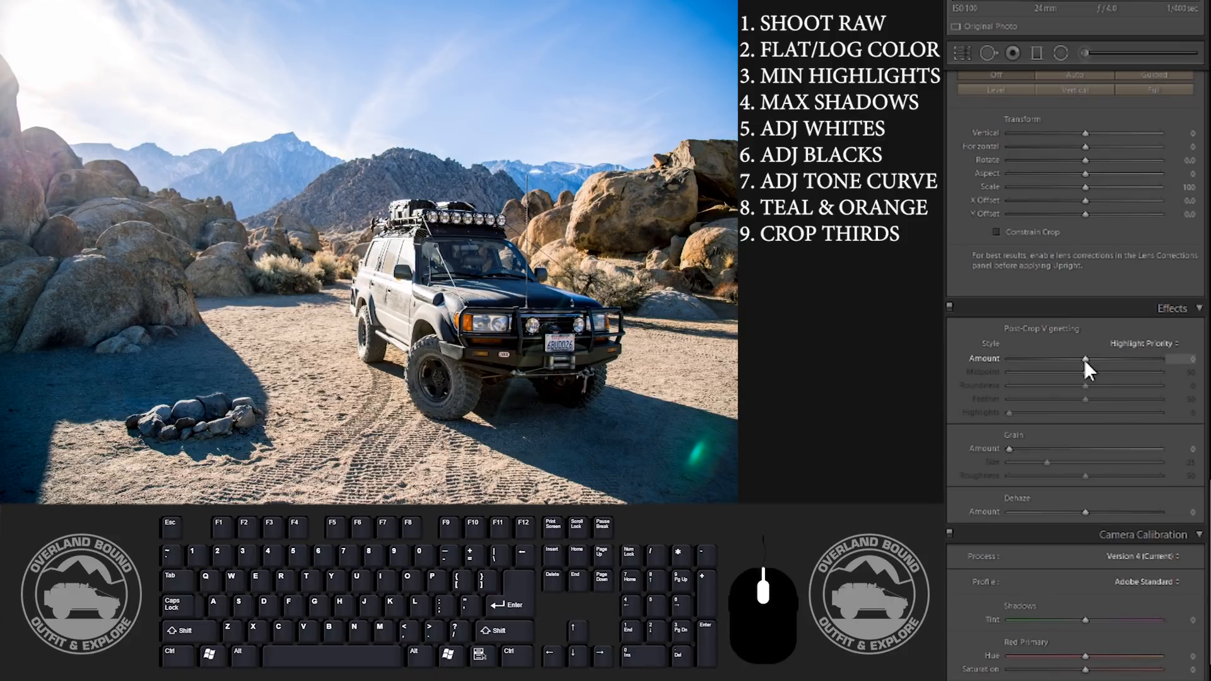
pyautogui.moveTo(1084, 358)
pyautogui.mouseDown()
pyautogui.moveTo(1003, 371)
pyautogui.moveTo(1067, 362)
pyautogui.mouseUp()
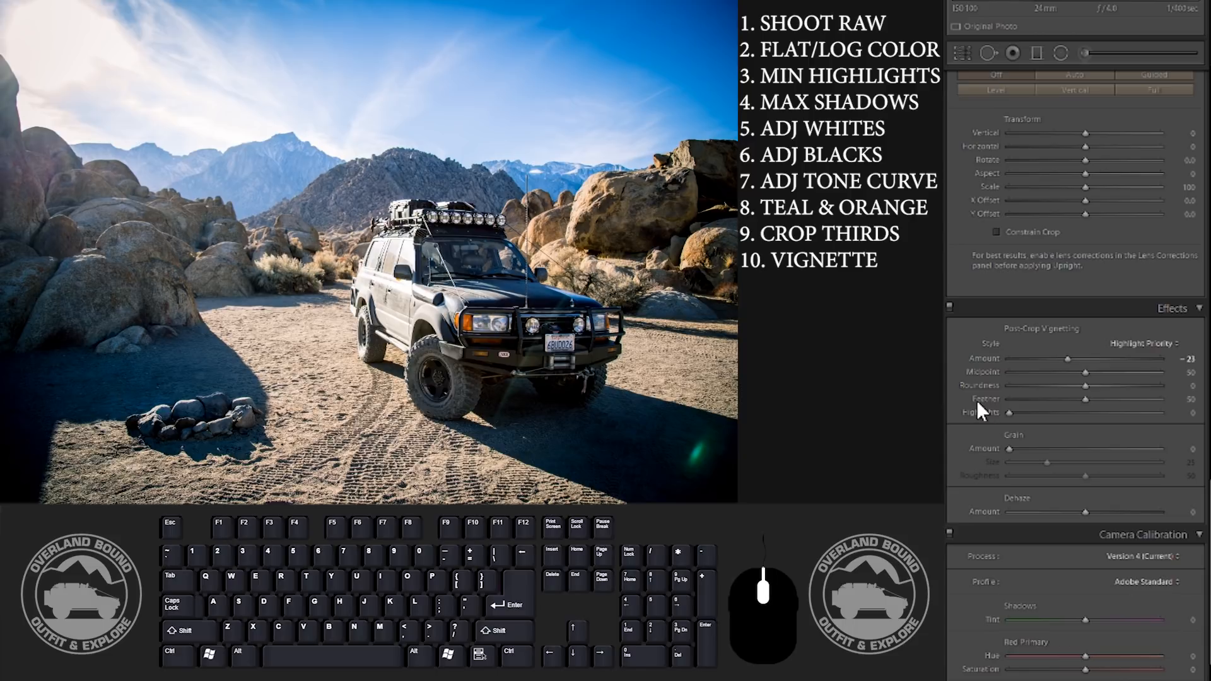
# - Ease the Blacks adjustment to -67 to bring back some shadow detail
pyautogui.moveTo(1210, 542); pyautogui.dragTo(1206, 120)
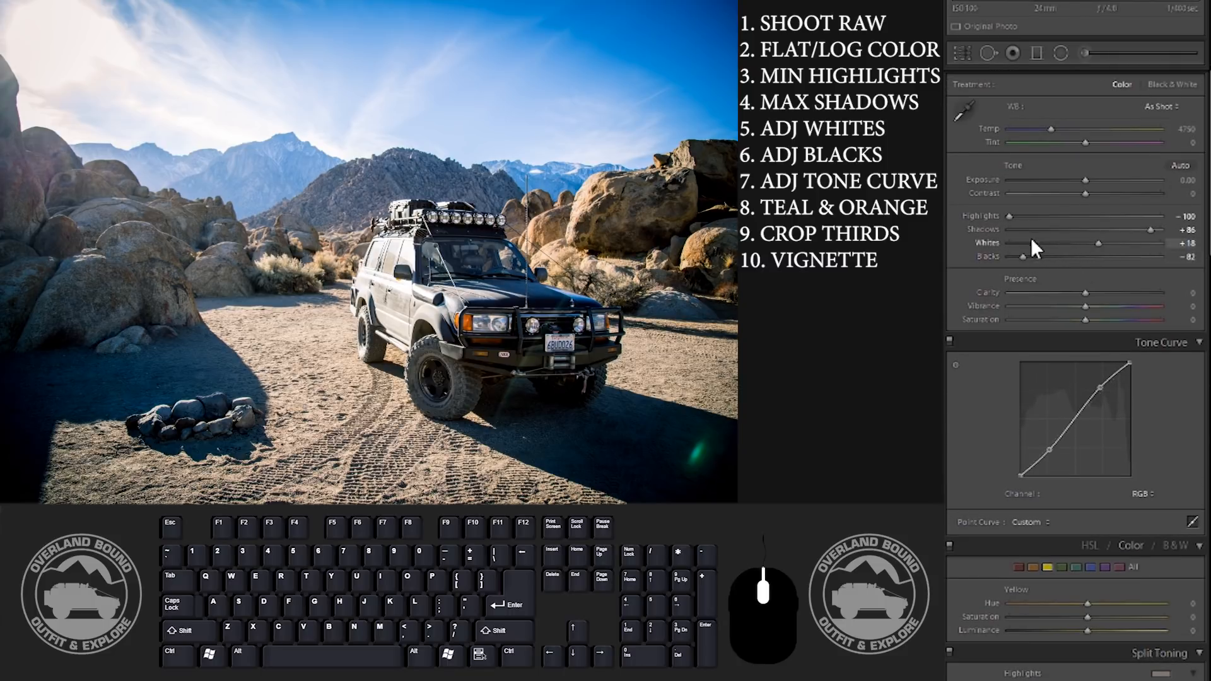
pyautogui.moveTo(1023, 257); pyautogui.dragTo(1035, 252)
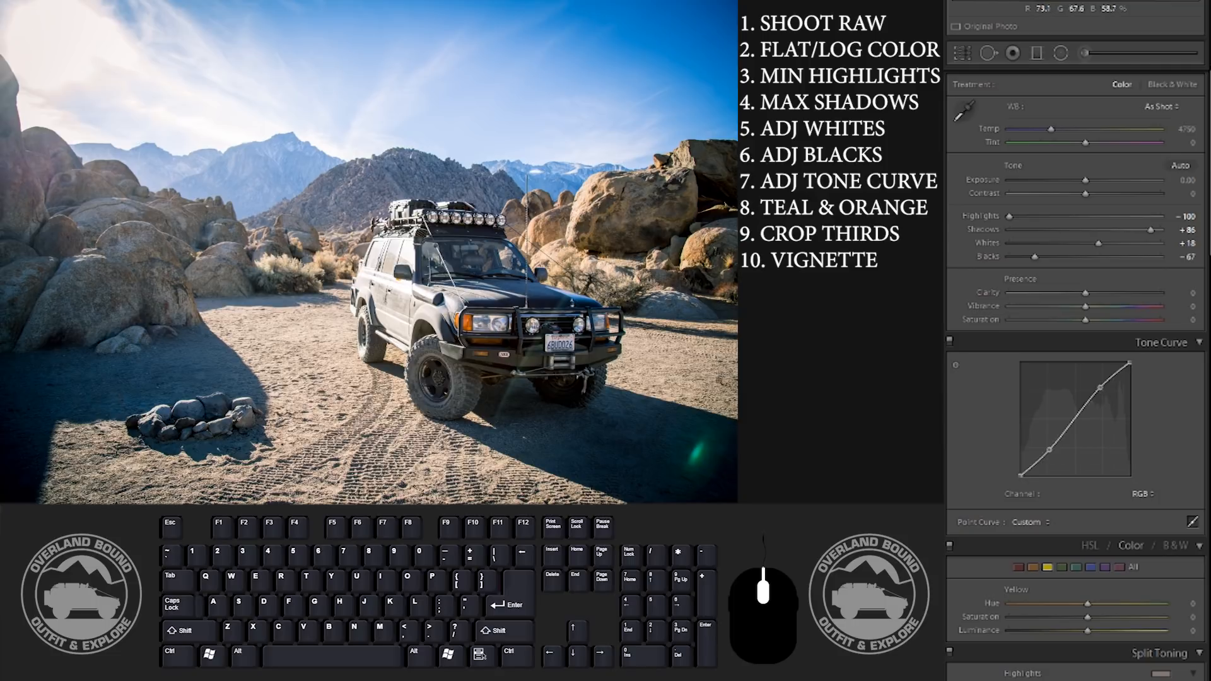
pyautogui.scroll(1, 1202, 240)
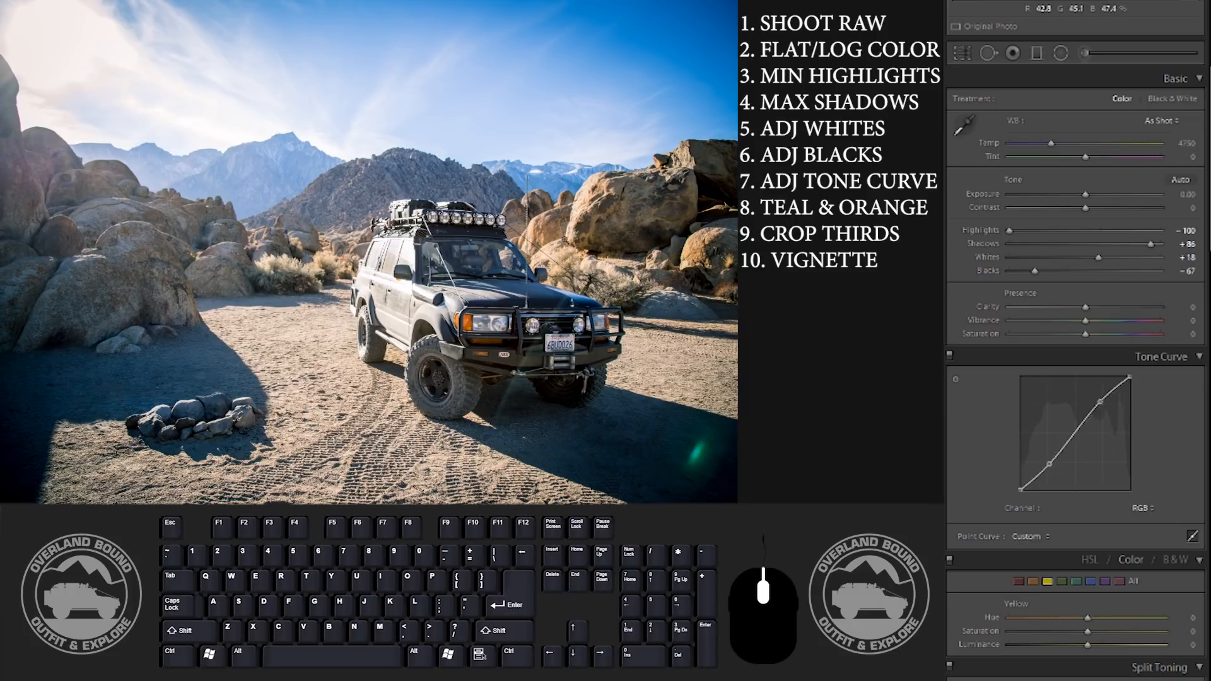
# - Darken the vehicle's bright side panels with an adjustment brush stroke at -1.10 exposure
pyautogui.click(1116, 52)
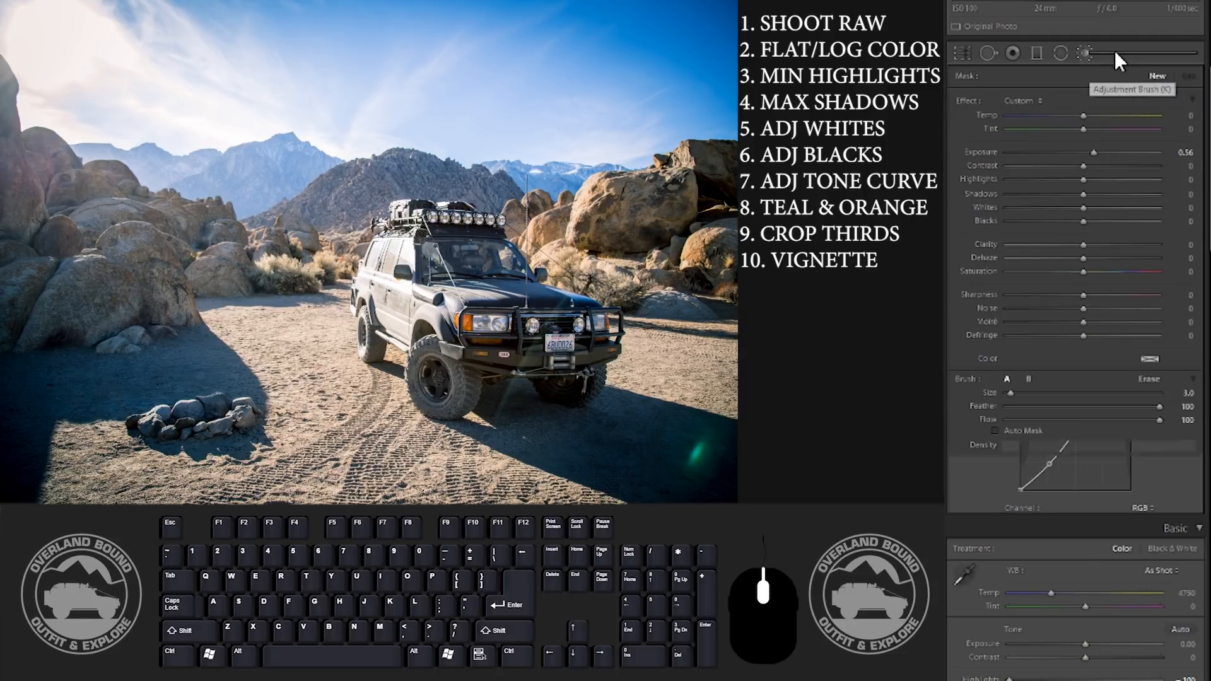
pyautogui.moveTo(1093, 154); pyautogui.dragTo(1074, 152)
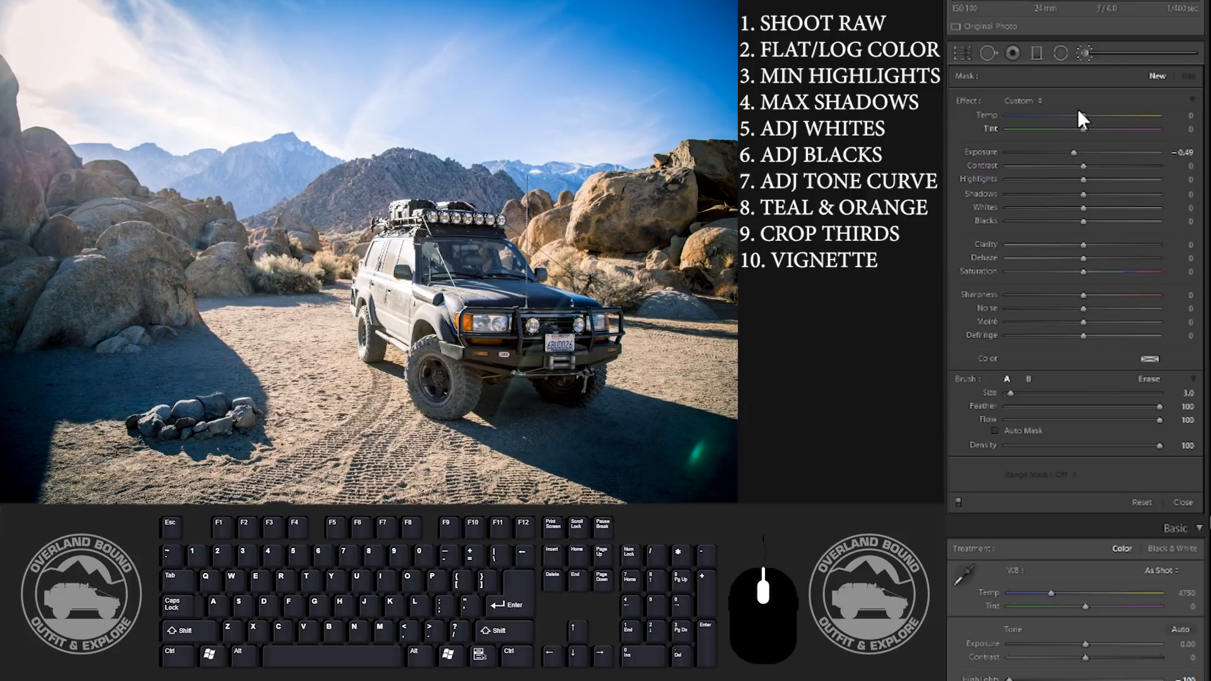
pyautogui.moveTo(1074, 149); pyautogui.dragTo(1075, 154)
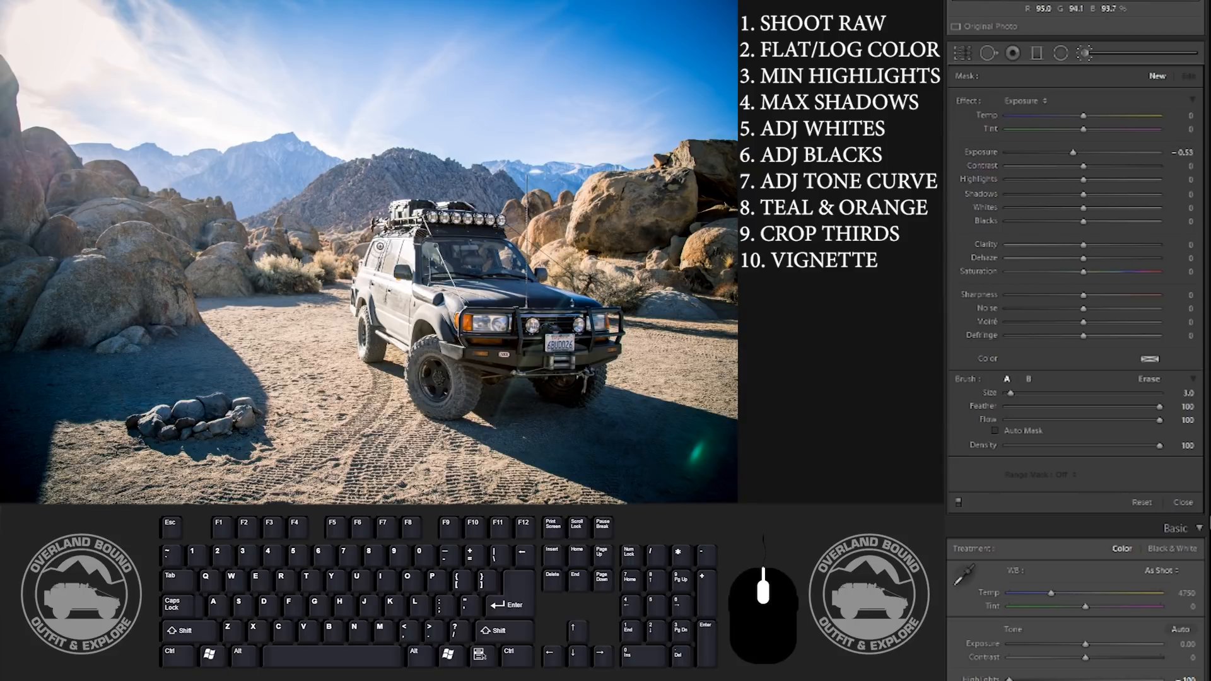
pyautogui.moveTo(383, 248)
pyautogui.mouseDown()
pyautogui.moveTo(372, 296)
pyautogui.moveTo(380, 281)
pyautogui.moveTo(383, 318)
pyautogui.moveTo(398, 309)
pyautogui.moveTo(404, 328)
pyautogui.moveTo(397, 242)
pyautogui.moveTo(359, 295)
pyautogui.moveTo(364, 356)
pyautogui.moveTo(408, 339)
pyautogui.moveTo(392, 313)
pyautogui.moveTo(413, 293)
pyautogui.moveTo(388, 226)
pyautogui.moveTo(401, 210)
pyautogui.moveTo(408, 265)
pyautogui.mouseUp()
pyautogui.moveTo(1073, 154); pyautogui.dragTo(1062, 150)
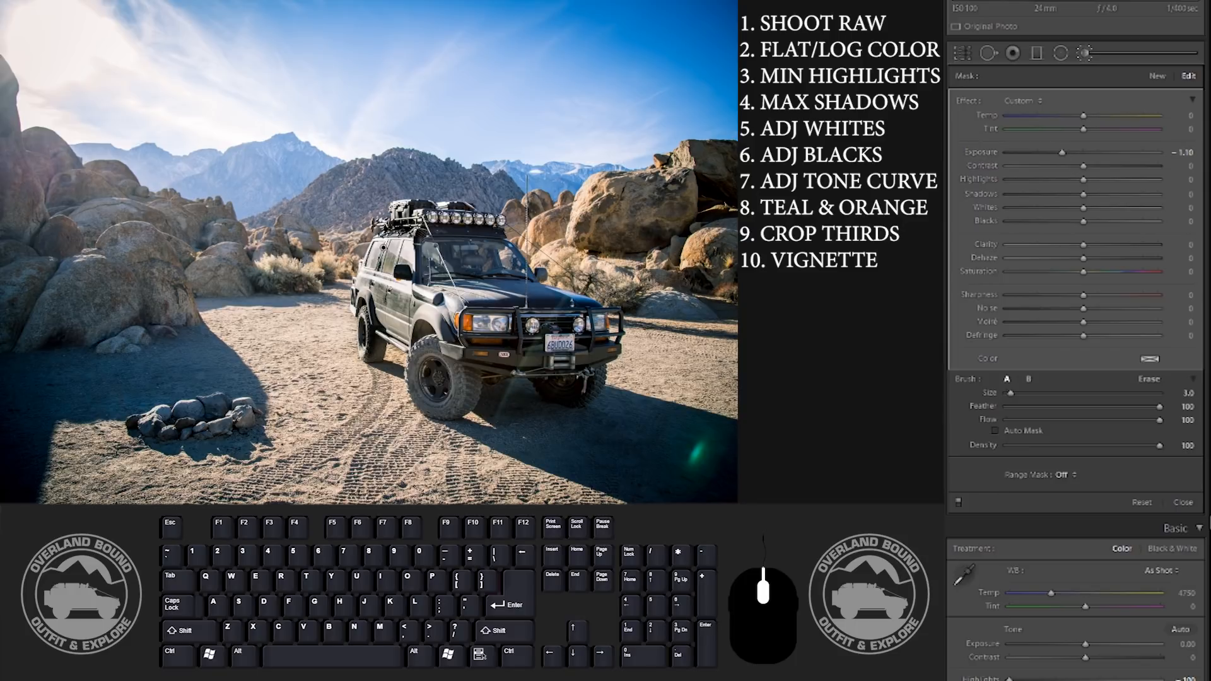
# - Brighten the dark area under the front bumper and around the far front tire with a new adjustment brush at about 0.25 exposure
pyautogui.click(1090, 54)
pyautogui.click(1090, 54)
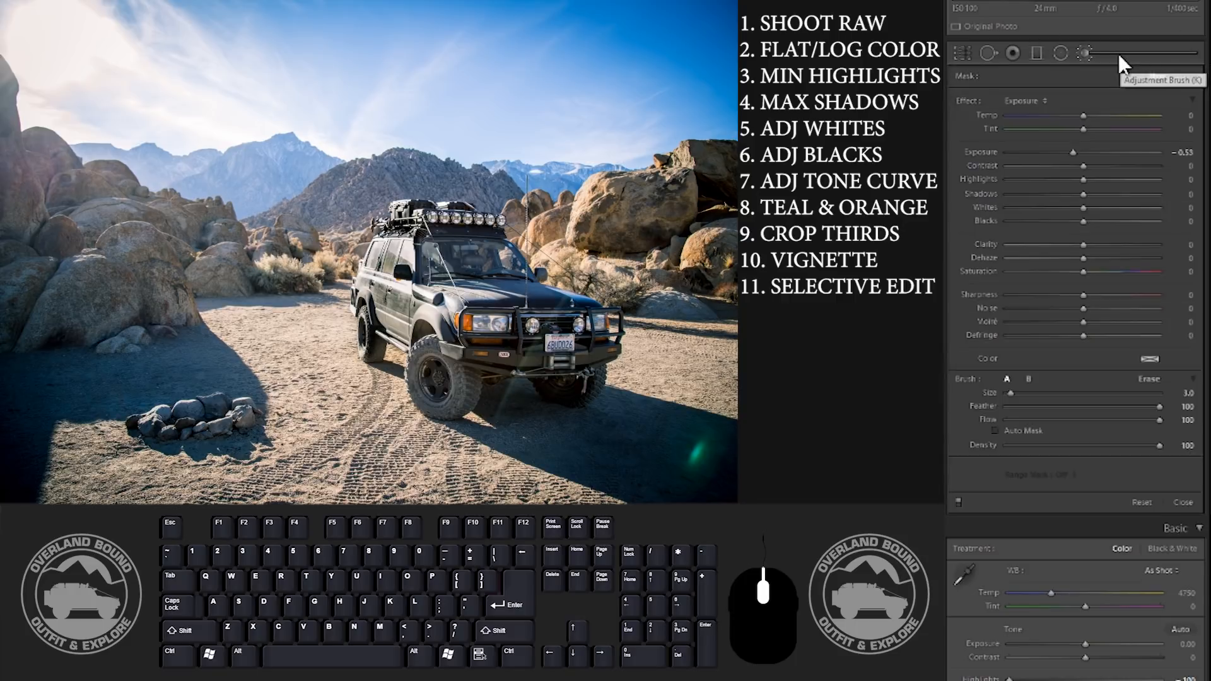
pyautogui.moveTo(1074, 152); pyautogui.dragTo(1088, 158)
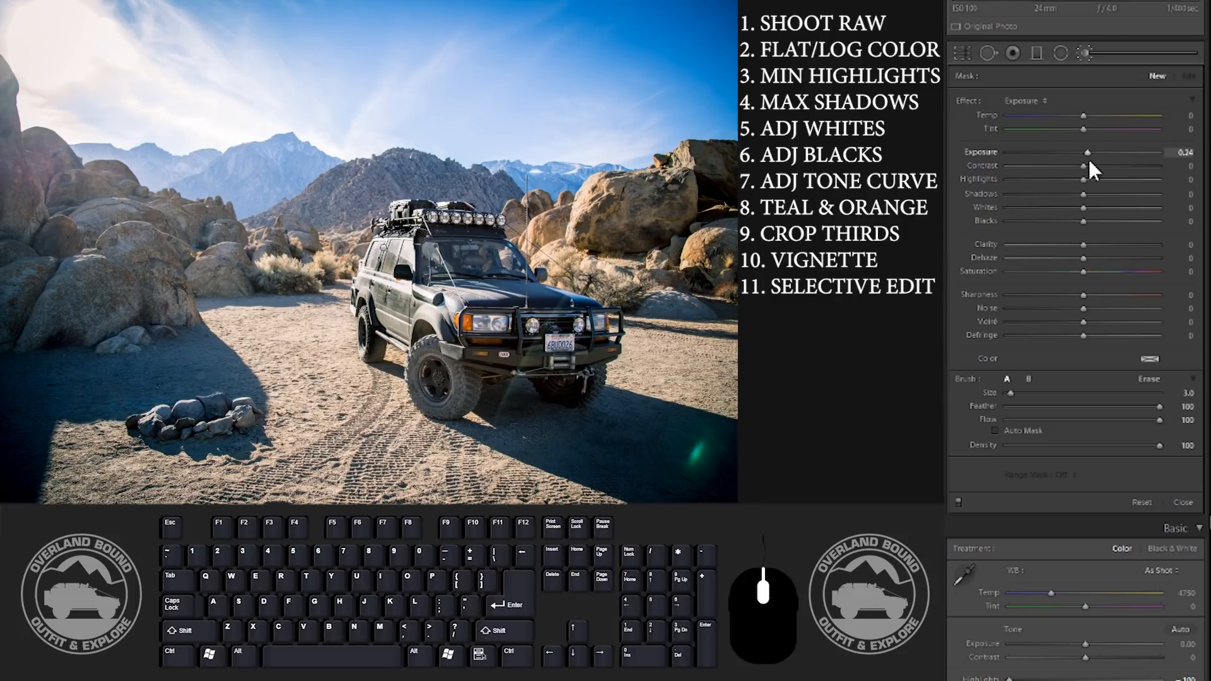
pyautogui.moveTo(541, 386)
pyautogui.mouseDown()
pyautogui.moveTo(569, 400)
pyautogui.moveTo(580, 392)
pyautogui.moveTo(544, 389)
pyautogui.moveTo(597, 379)
pyautogui.mouseUp()
pyautogui.moveTo(597, 380); pyautogui.dragTo(556, 407)
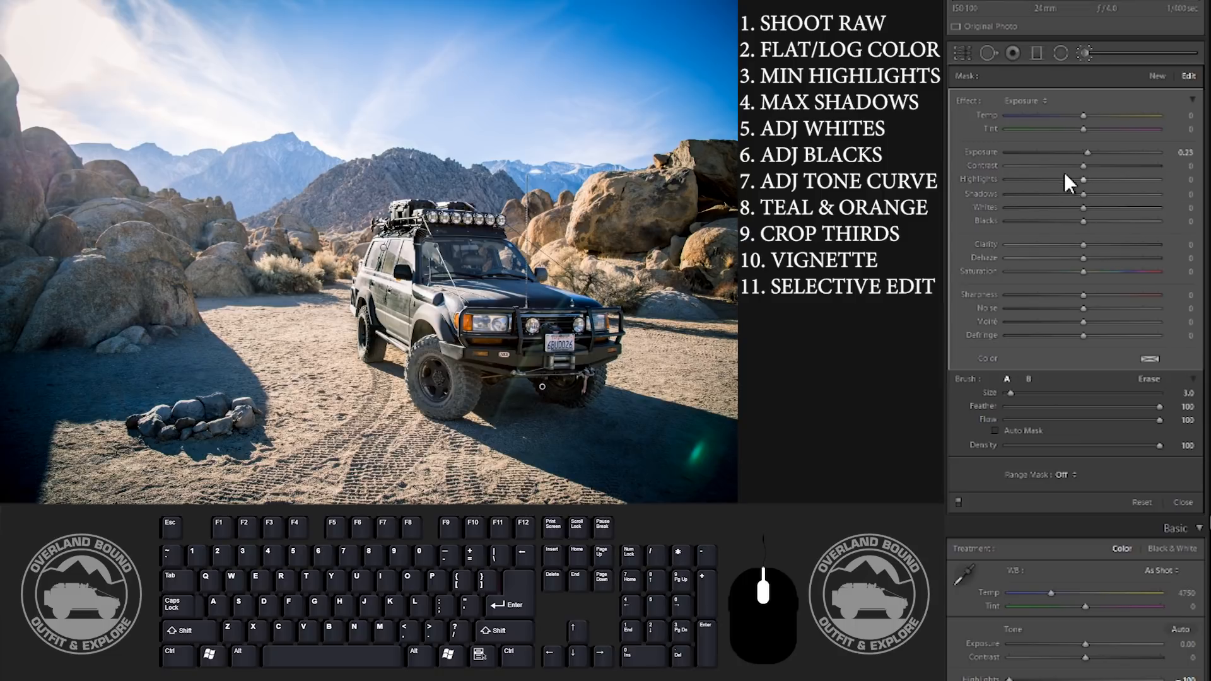
pyautogui.moveTo(1088, 151)
pyautogui.mouseDown()
pyautogui.moveTo(1099, 152)
pyautogui.moveTo(1089, 154)
pyautogui.mouseUp()
pyautogui.press('k')
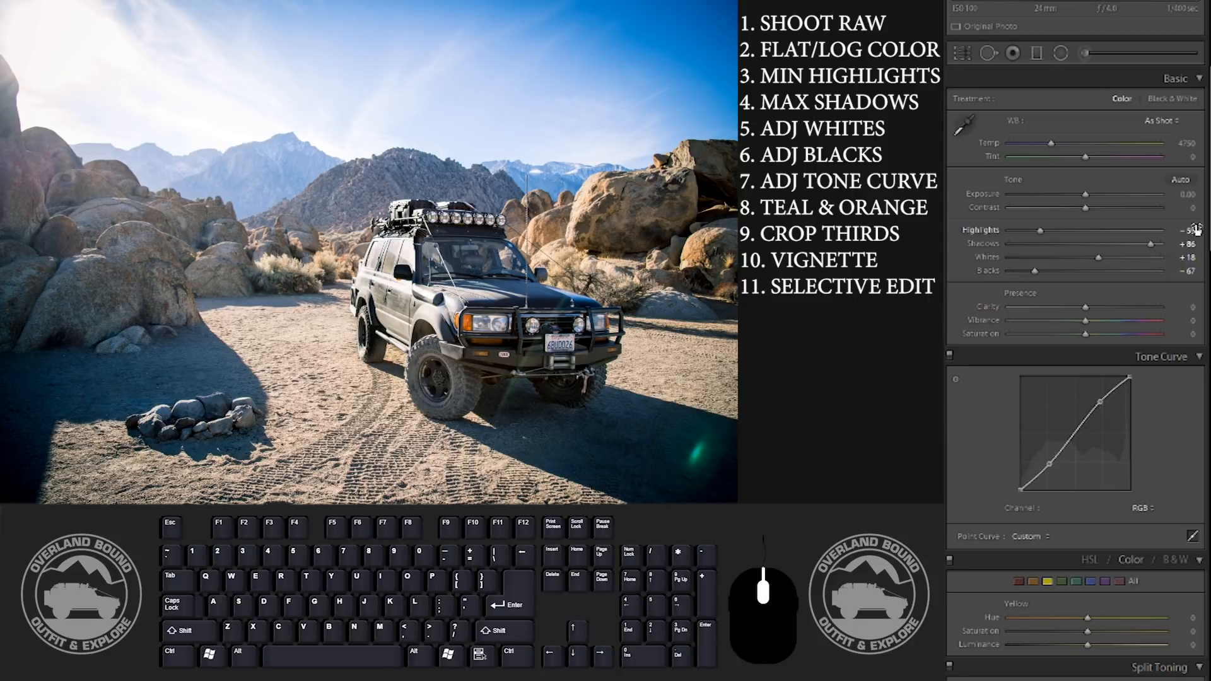
# - Shift the yellow Hue to -61 and raise the yellow Saturation to +88 in the colour adjustments
pyautogui.moveTo(1197, 230); pyautogui.dragTo(1198, 350)
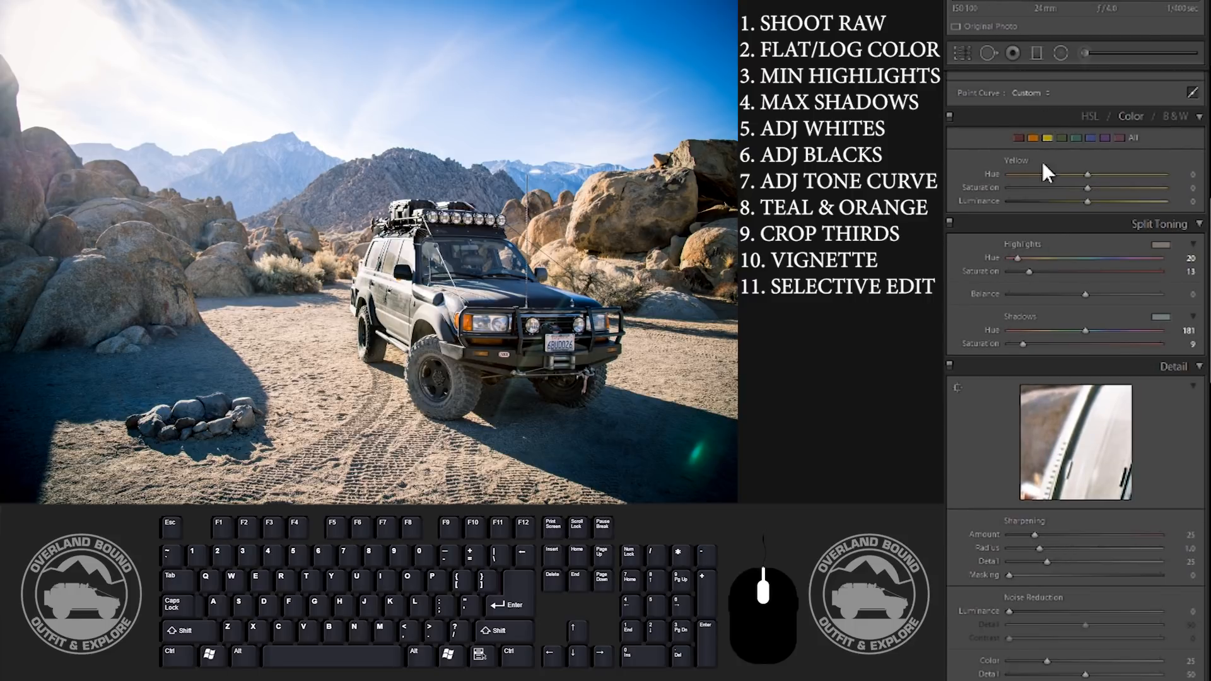
pyautogui.click(1048, 137)
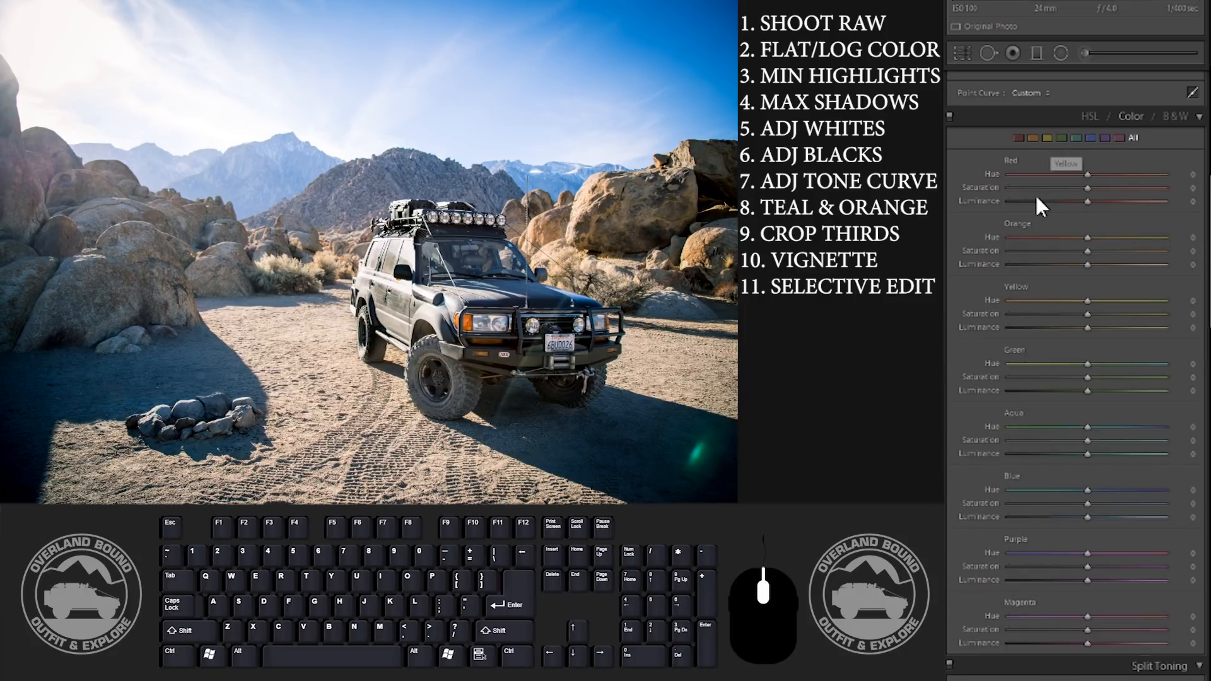
pyautogui.click(1049, 138)
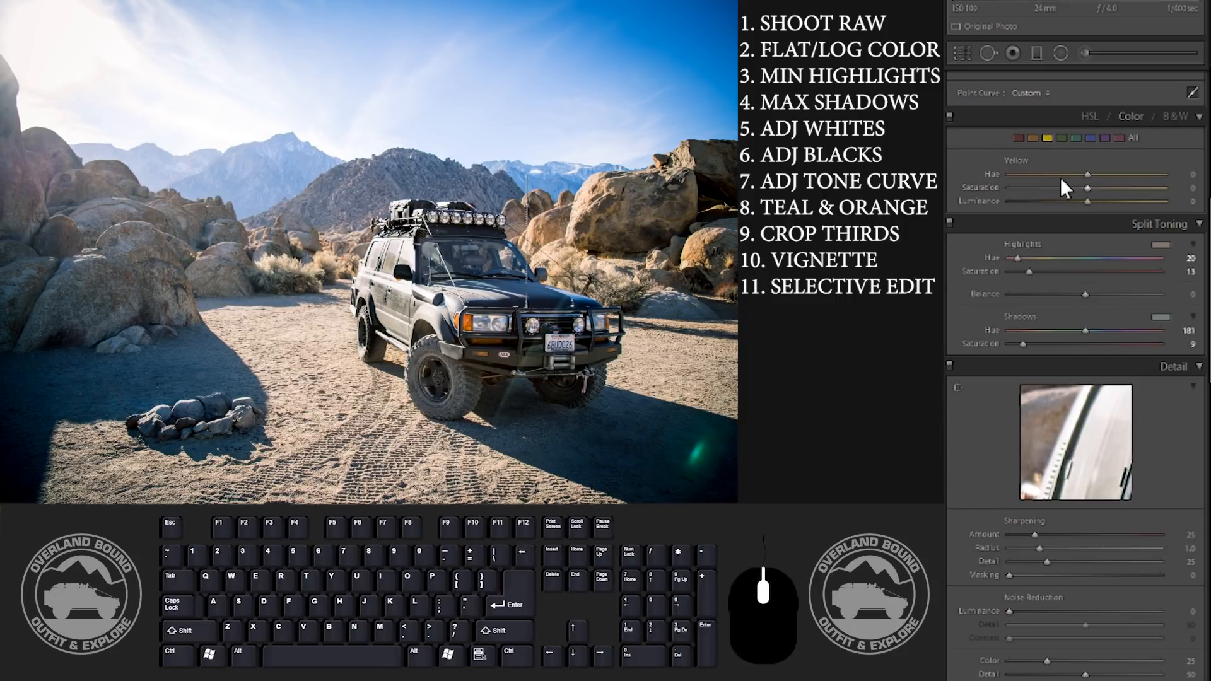
pyautogui.click(1088, 173)
pyautogui.moveTo(1088, 174); pyautogui.dragTo(1064, 176)
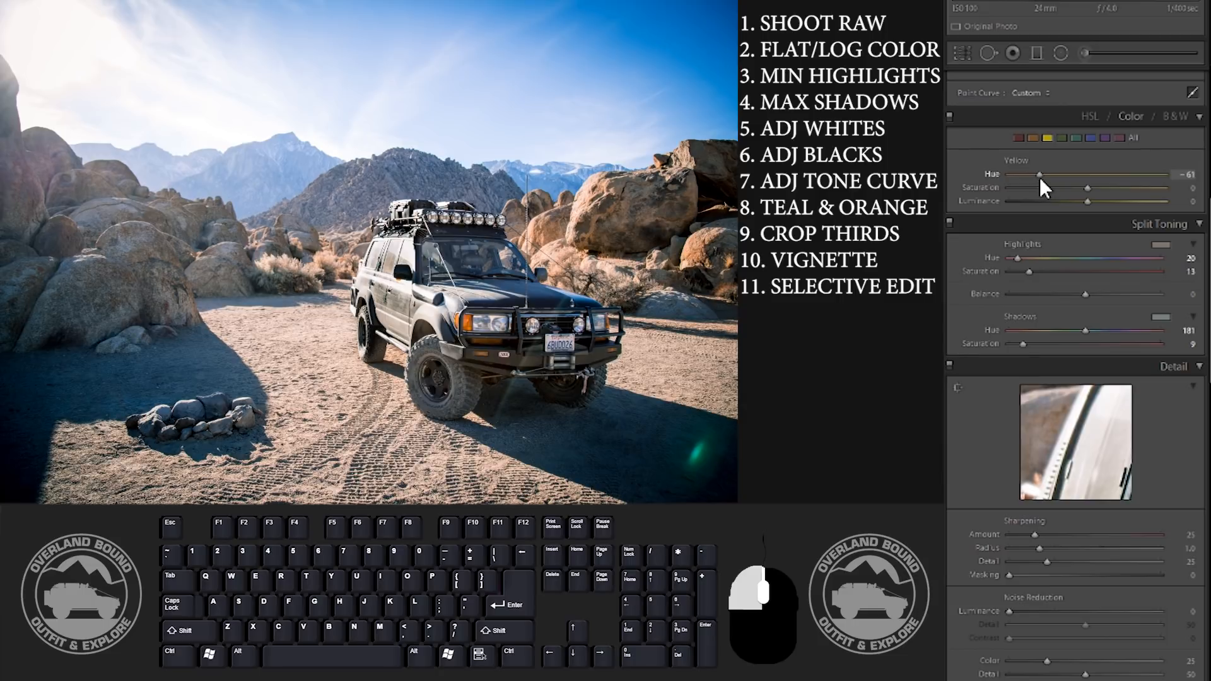
pyautogui.click(1088, 186)
pyautogui.moveTo(1088, 186); pyautogui.dragTo(1139, 188)
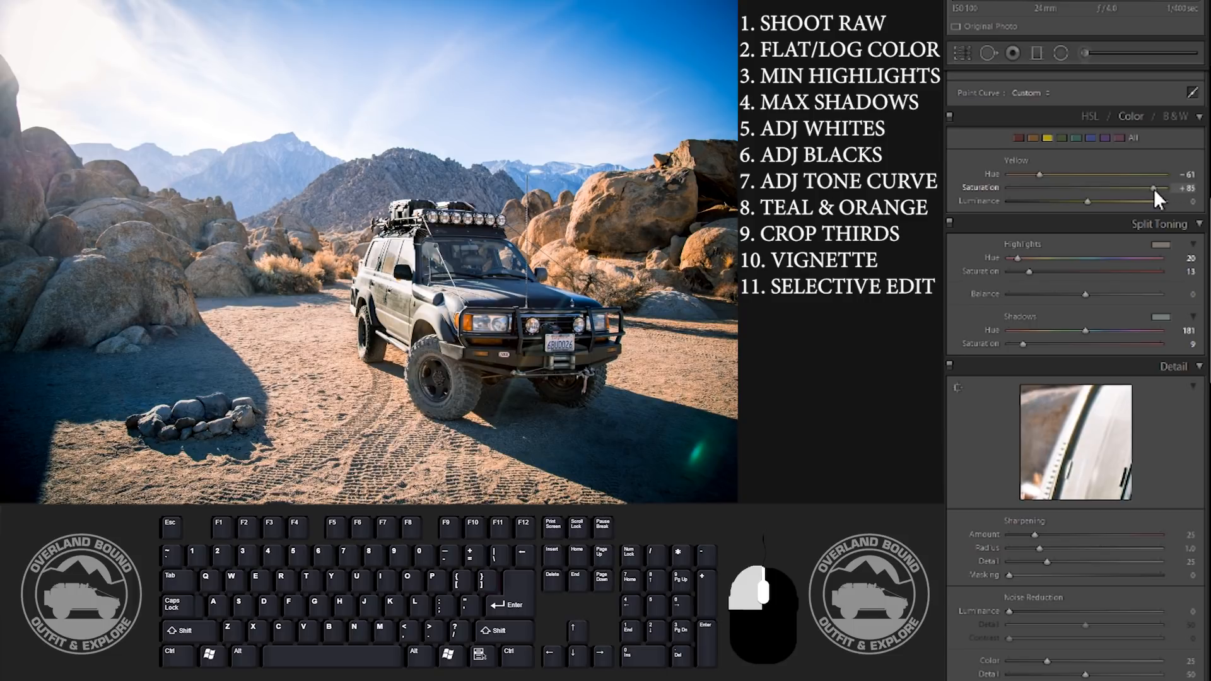
pyautogui.moveTo(1156, 188); pyautogui.dragTo(1157, 188)
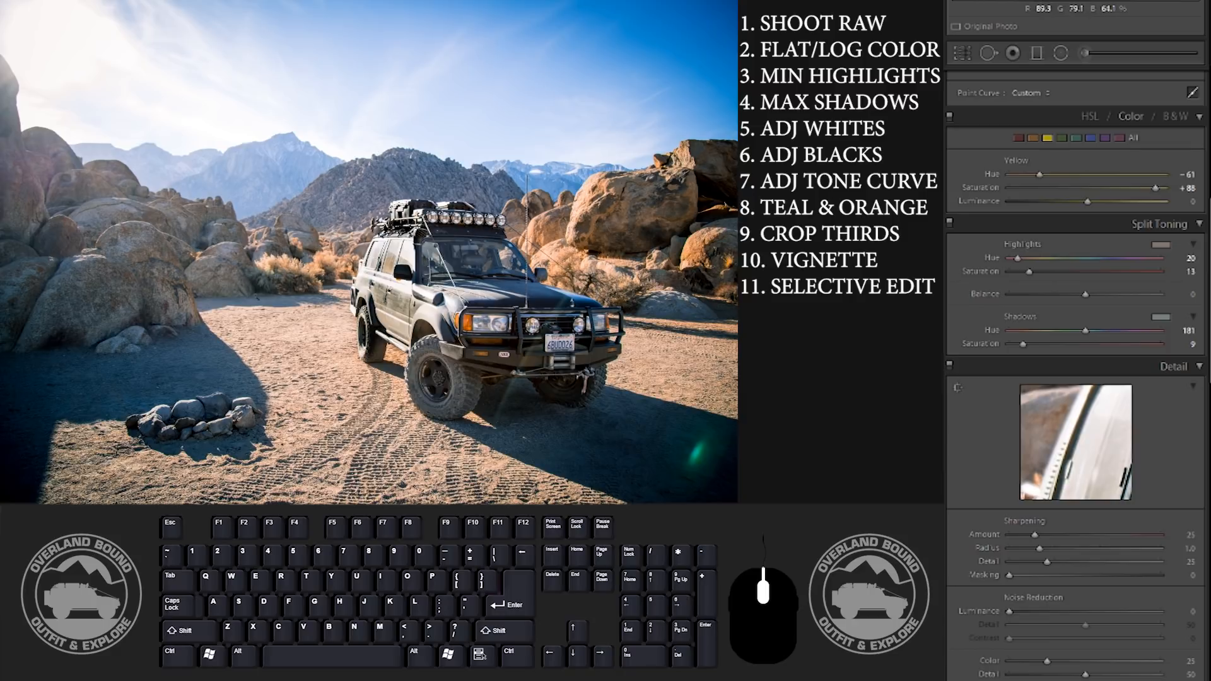
# - Raise the Saturation of the blue colour range to +15 to deepen the sky
pyautogui.click(1090, 138)
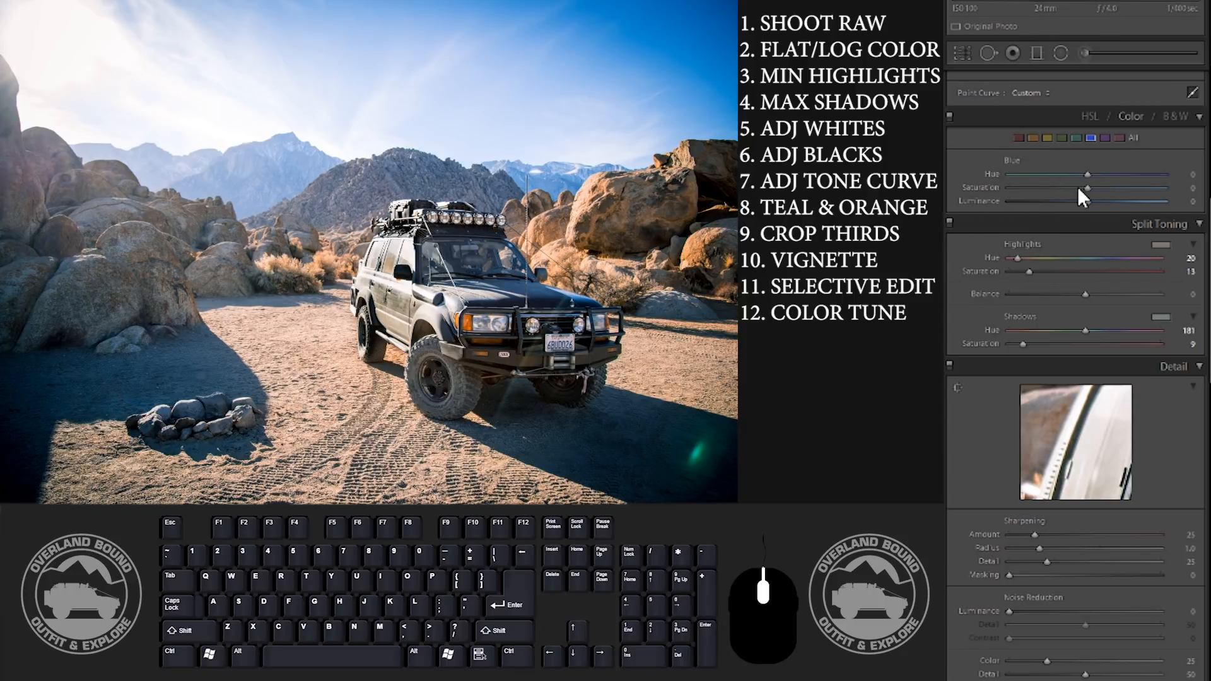
pyautogui.moveTo(1088, 187); pyautogui.dragTo(1101, 222)
# - Lighten the post-crop vignette by setting its Amount to -4
pyautogui.moveTo(1209, 290); pyautogui.dragTo(1209, 573)
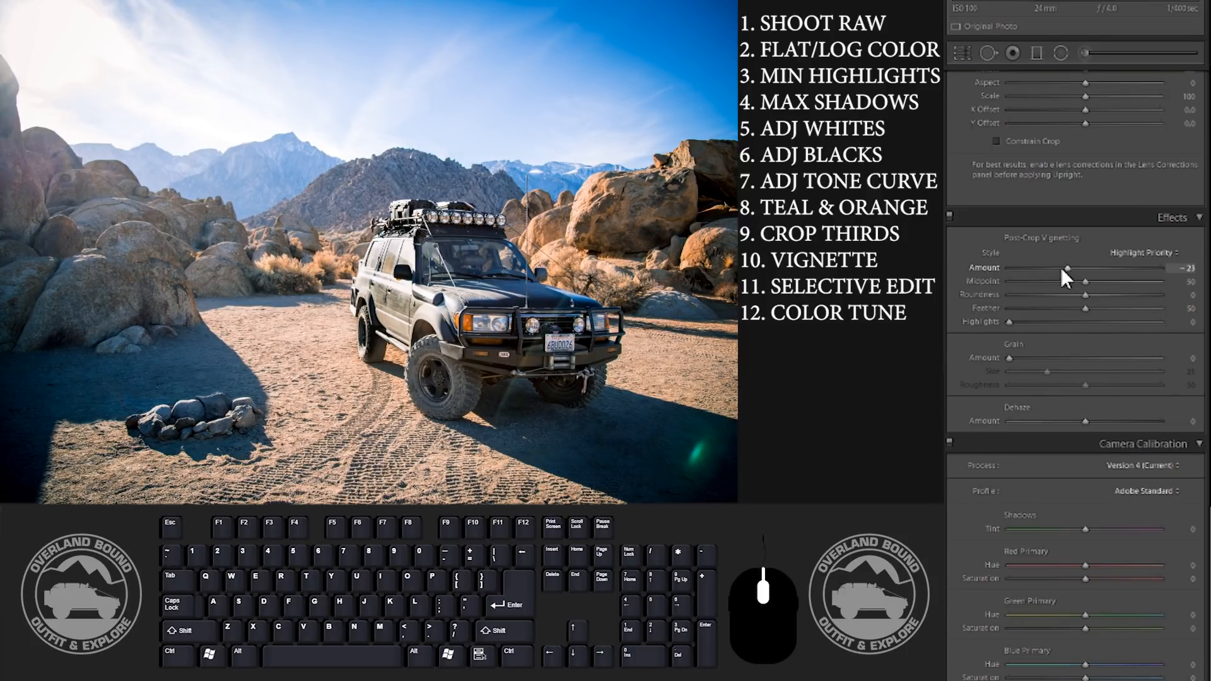
pyautogui.moveTo(1066, 267); pyautogui.dragTo(1080, 270)
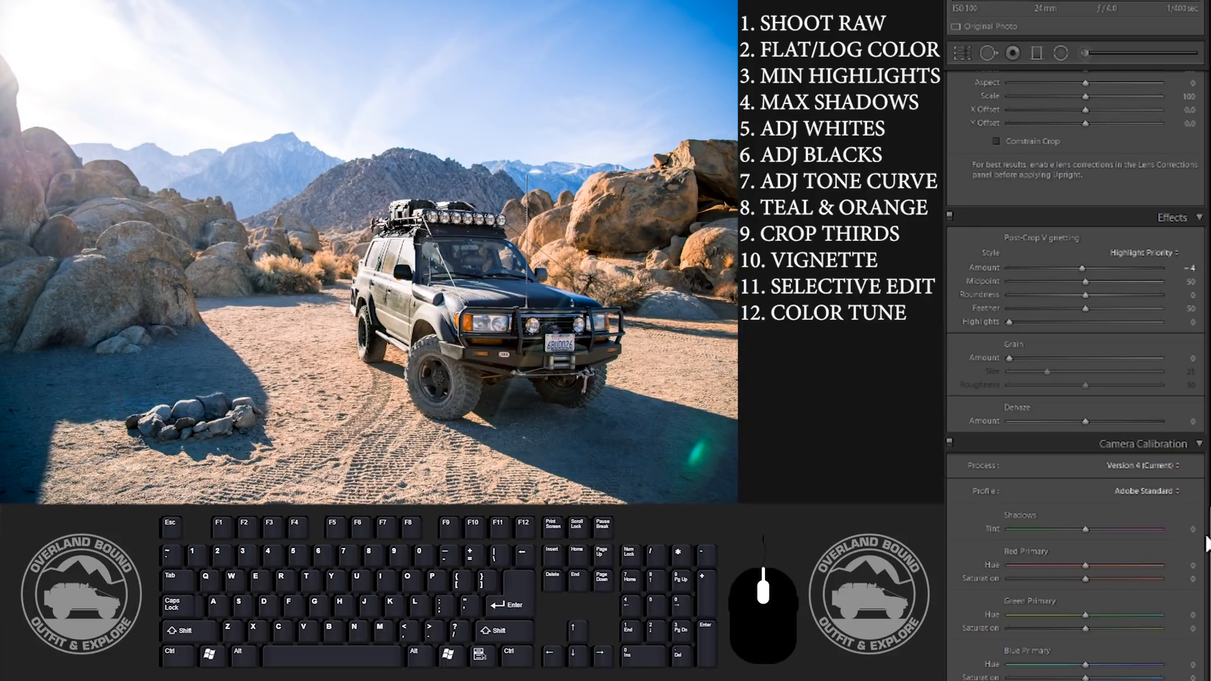
# - Try a strong Clarity boost of +86 on the whole photo
pyautogui.moveTo(1209, 536); pyautogui.dragTo(1208, 265)
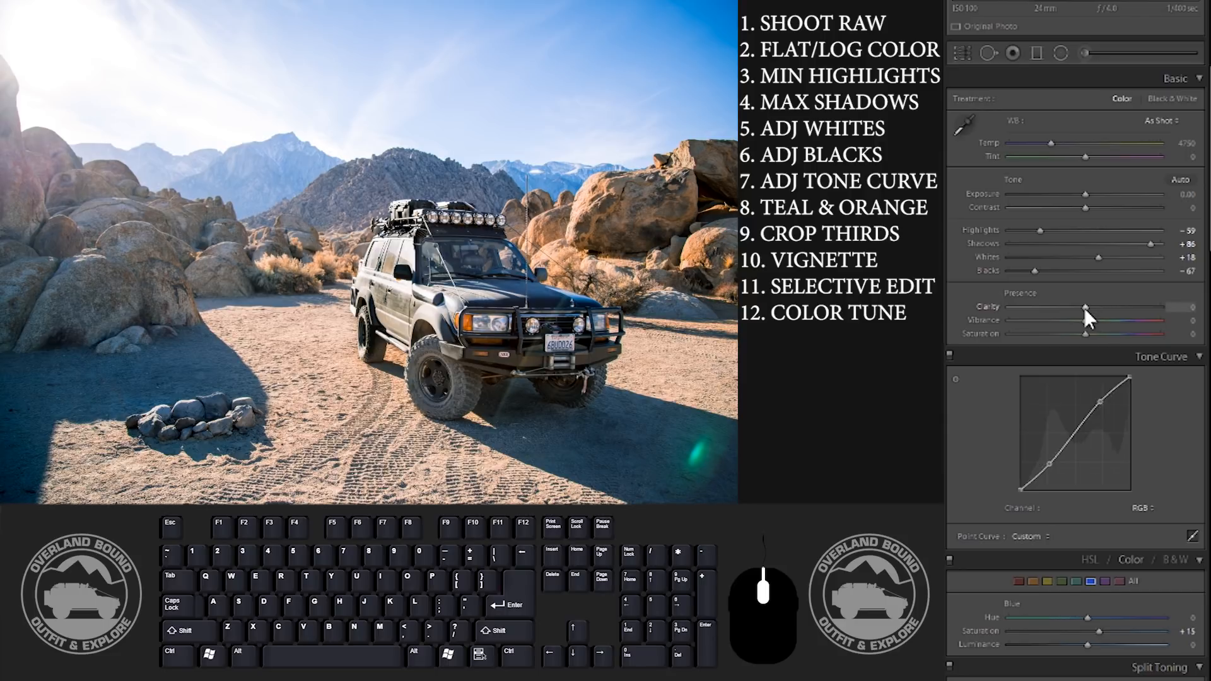
pyautogui.moveTo(1085, 309); pyautogui.dragTo(1149, 312)
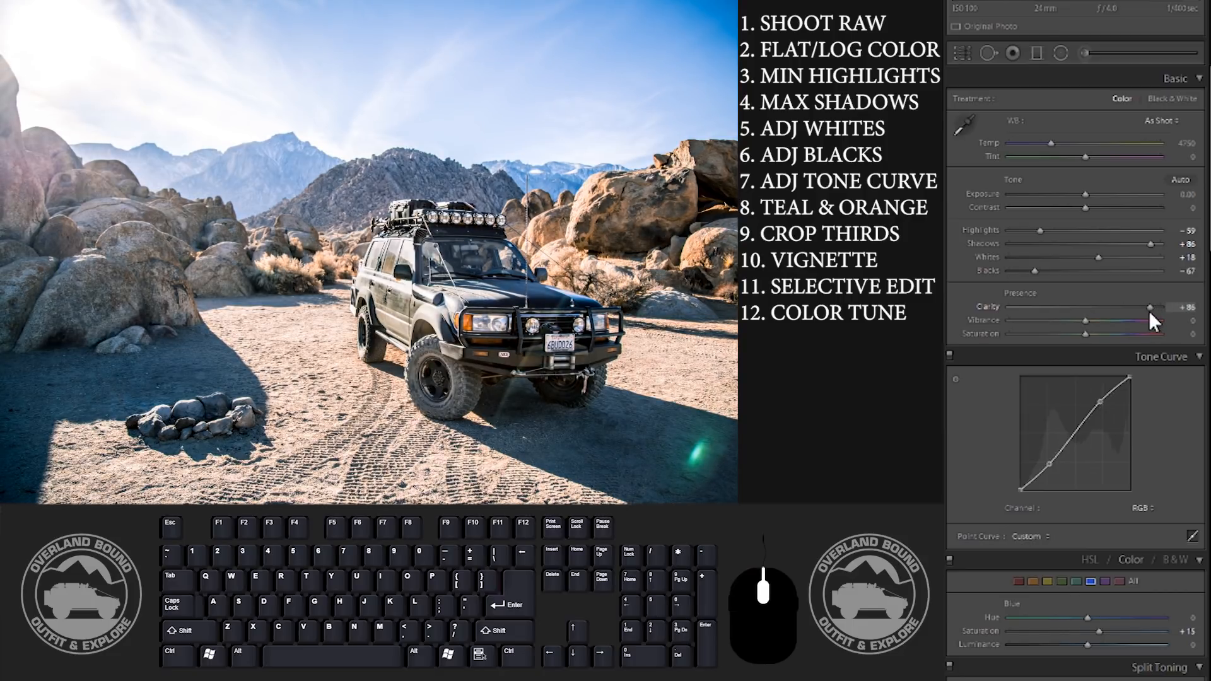
# - Mute the whole photo's colours by lowering the overall Saturation to -28
pyautogui.moveTo(1083, 333); pyautogui.dragTo(1047, 334)
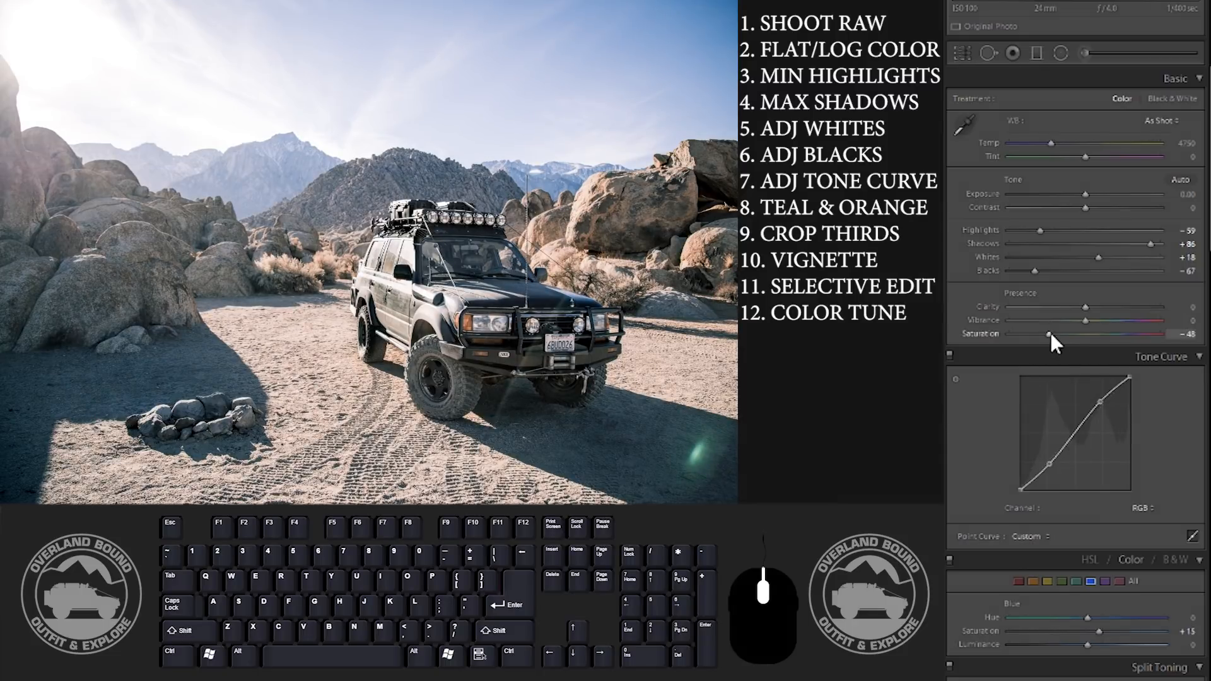
pyautogui.doubleClick(1050, 332)
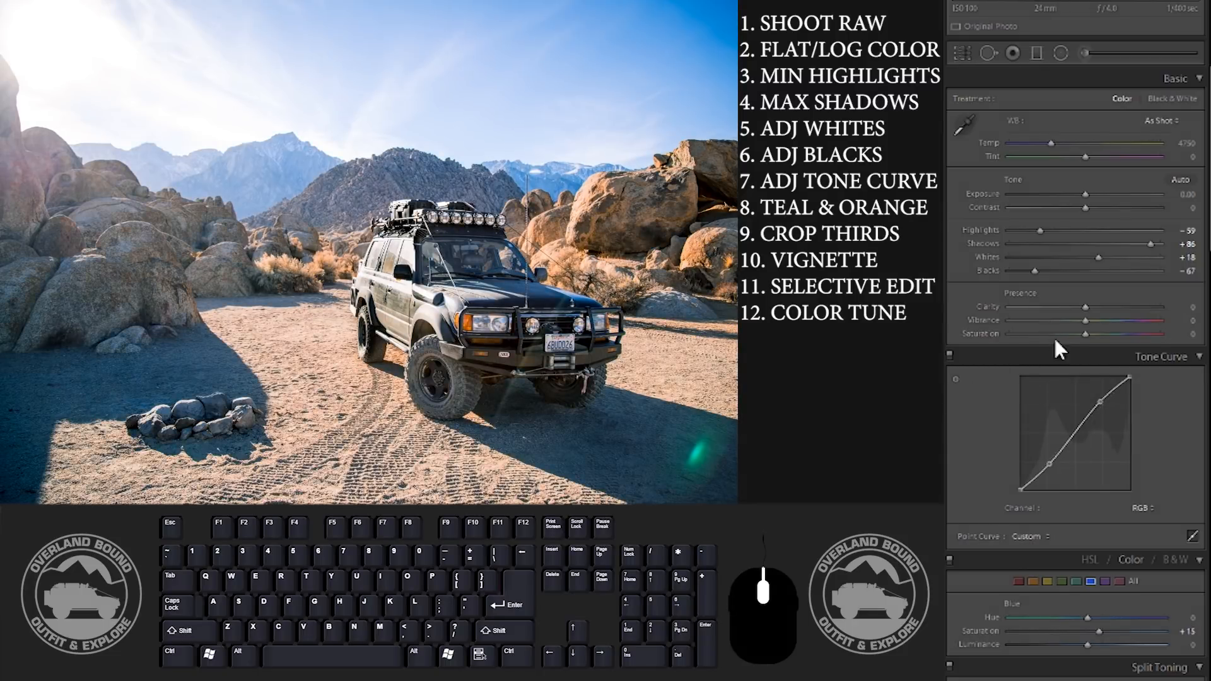
pyautogui.moveTo(1083, 334); pyautogui.dragTo(1065, 340)
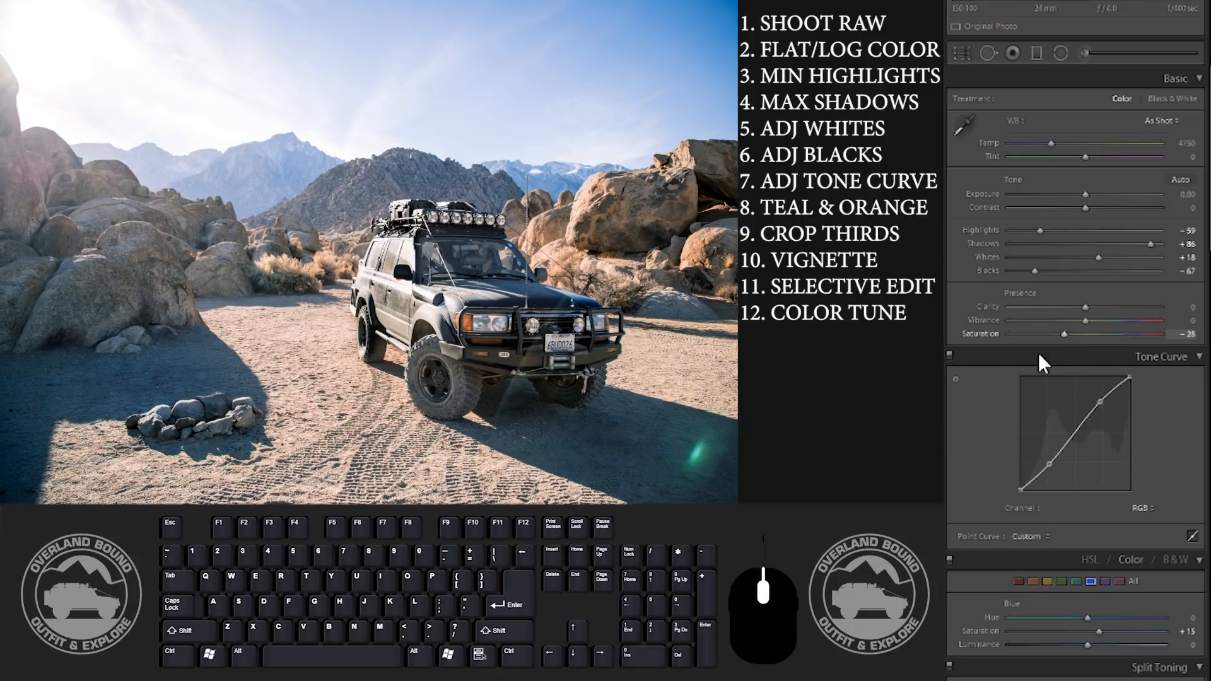